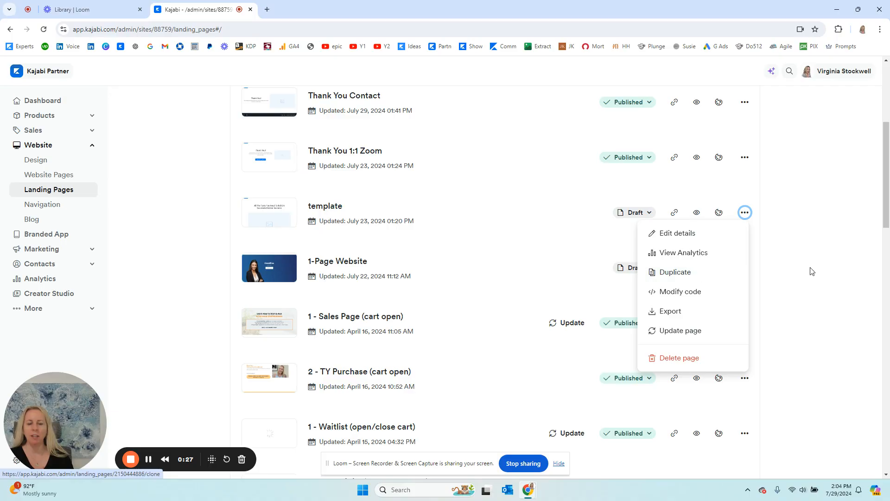
Examine the landing pages list and the actions available for the draft page named template.
{"action": "left_click", "coordinate": [834, 268]}
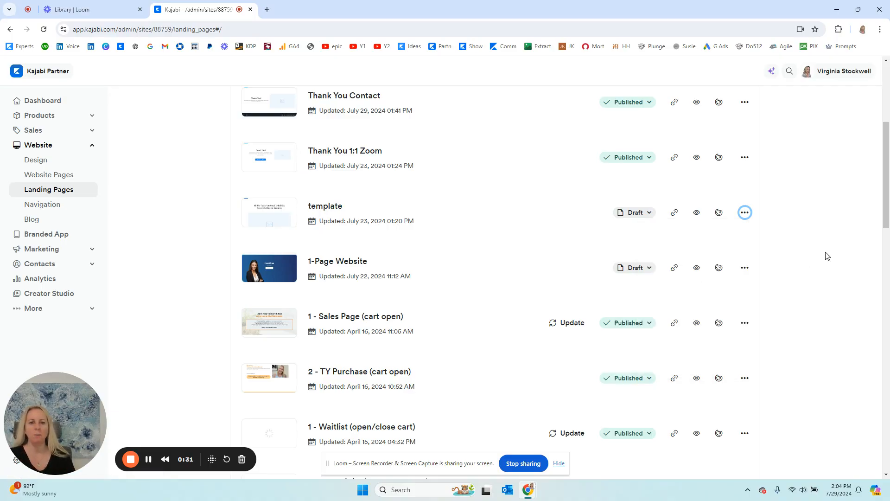
{"action": "scroll", "coordinate": [825, 258], "scroll_direction": "up", "scroll_amount": 5}
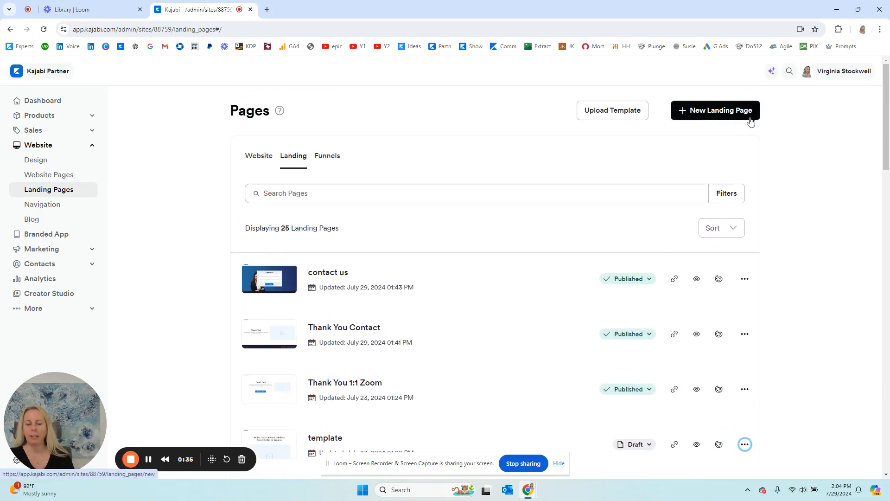
{"action": "scroll", "coordinate": [822, 258], "scroll_direction": "down", "scroll_amount": 2}
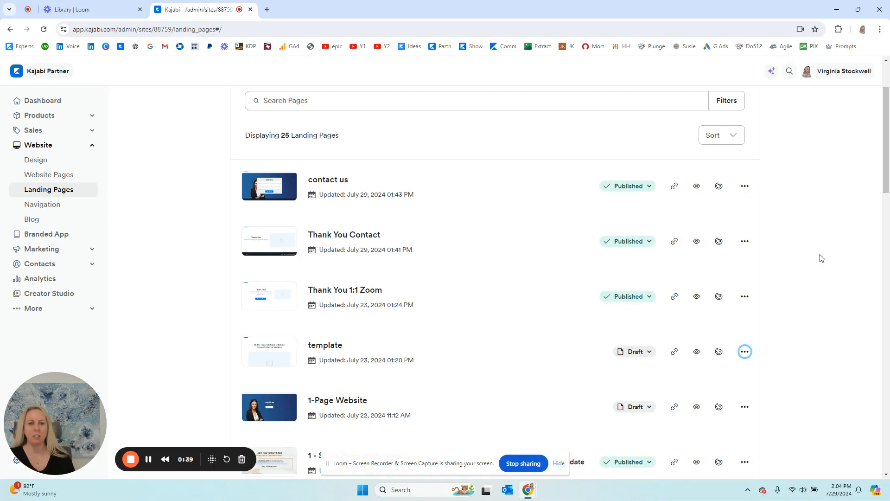
{"action": "left_click", "coordinate": [745, 352]}
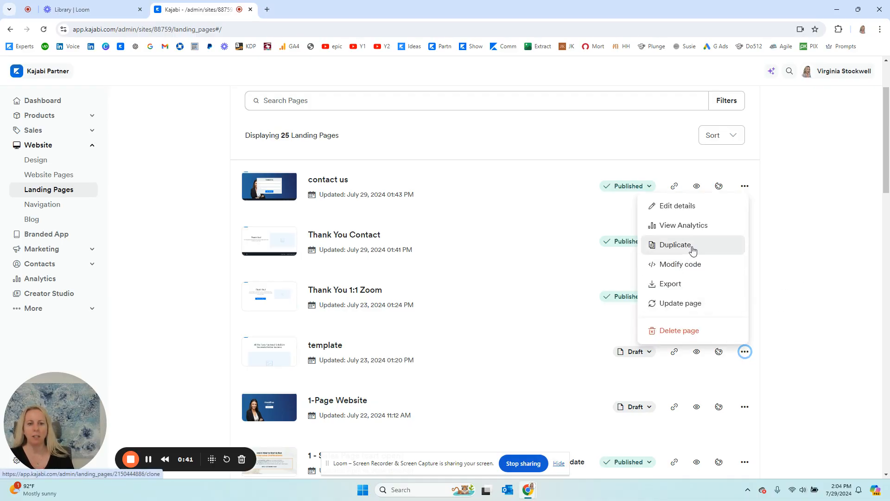
{"action": "left_click", "coordinate": [791, 253]}
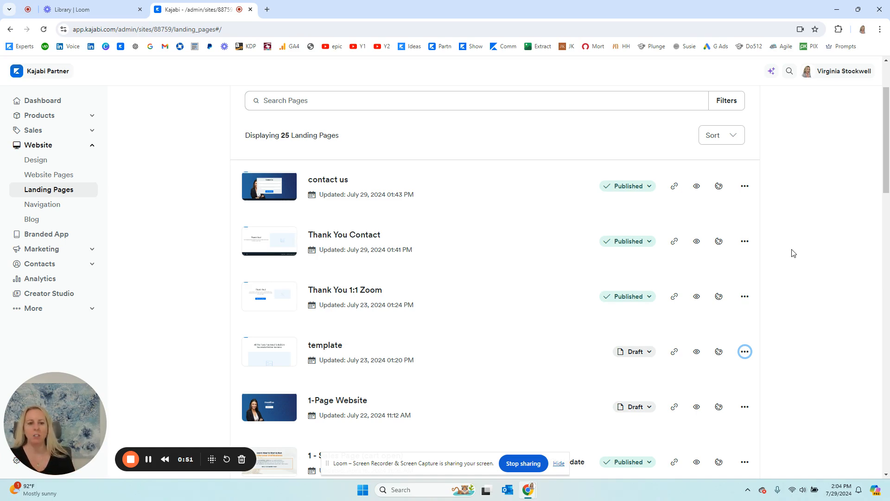
{"action": "left_click", "coordinate": [744, 352]}
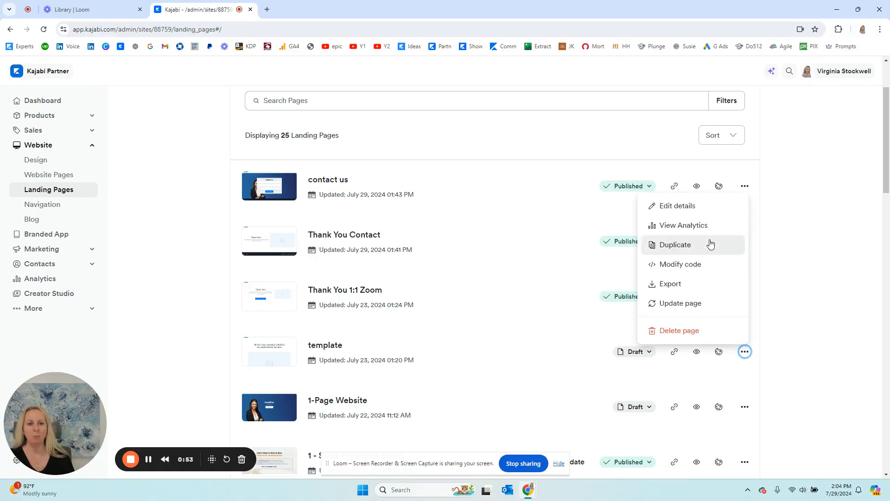
{"action": "left_click", "coordinate": [807, 200]}
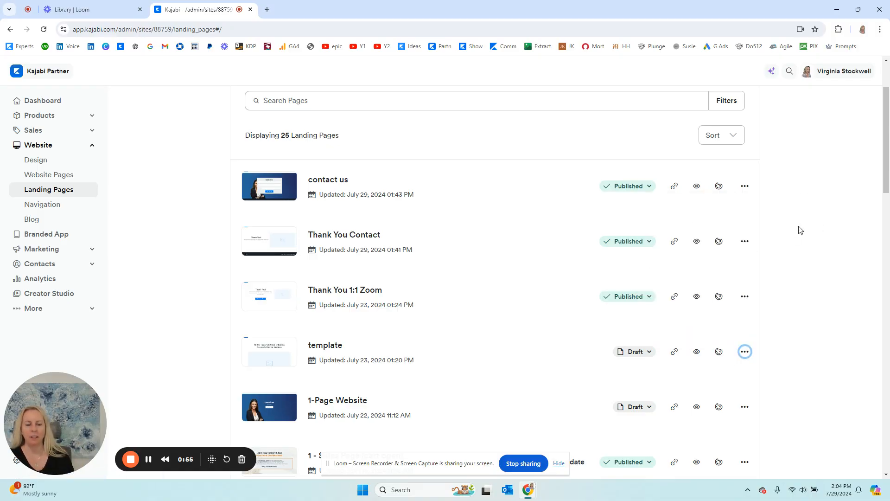
{"action": "scroll", "coordinate": [774, 276], "scroll_direction": "up", "scroll_amount": 1}
{"action": "scroll", "coordinate": [774, 277], "scroll_direction": "up", "scroll_amount": 1}
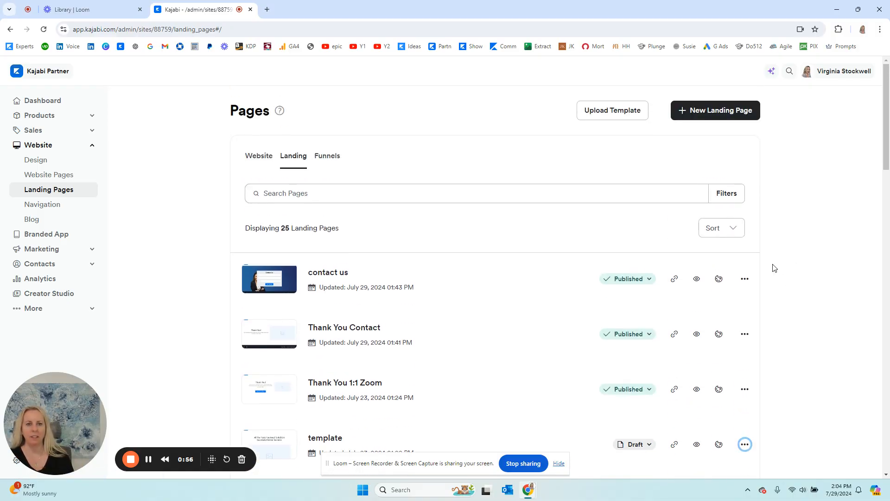
Create a new landing page from the Blank template with the title "blank page".
{"action": "left_click", "coordinate": [696, 114]}
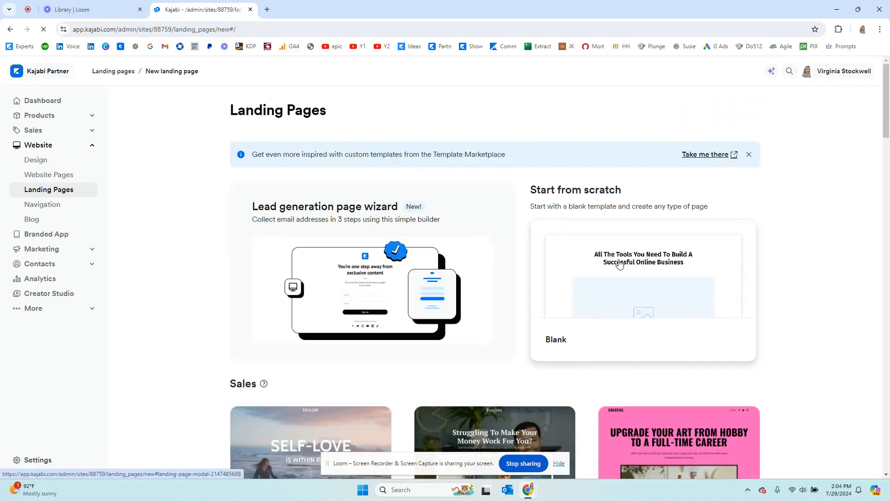
{"action": "left_click", "coordinate": [620, 264]}
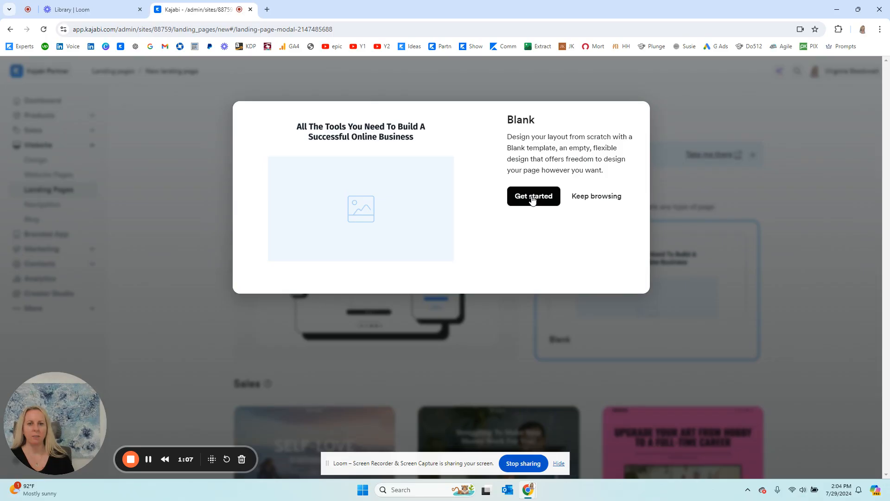
{"action": "left_click", "coordinate": [533, 198]}
{"action": "left_click", "coordinate": [535, 213]}
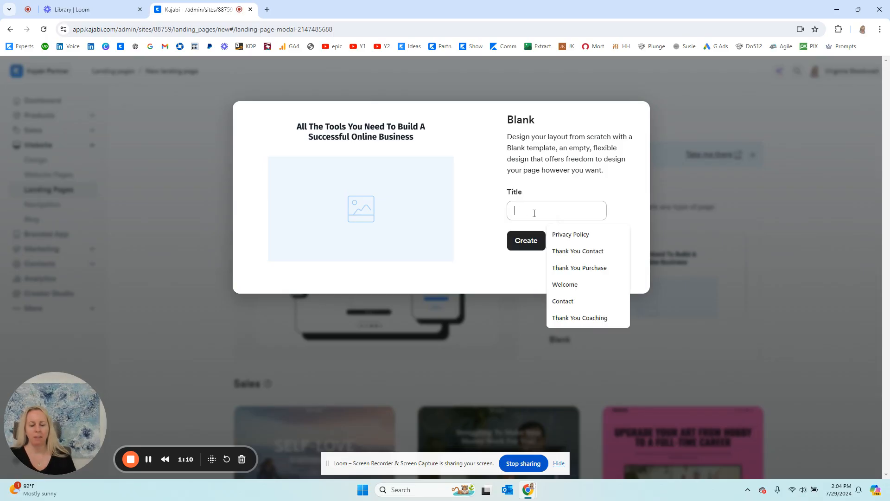
{"action": "type", "text": "blank page"}
{"action": "key", "text": "Return"}
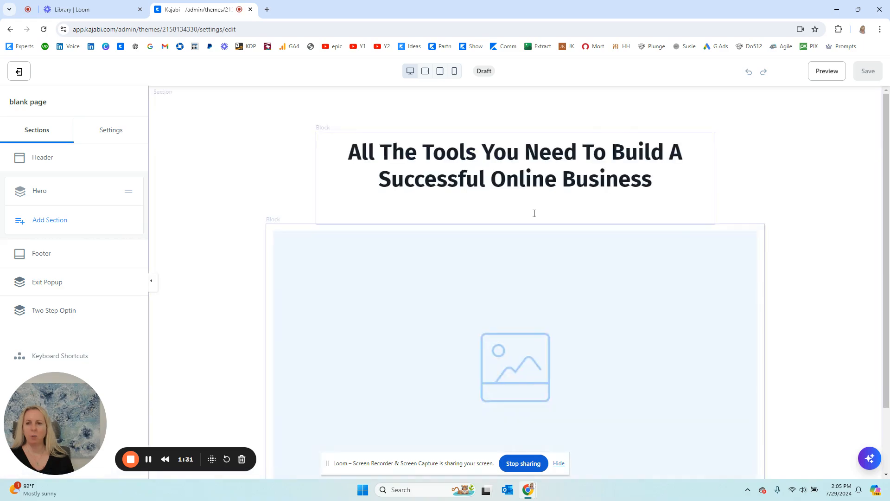
Leave the page editor and open the details of the blank page for editing.
{"action": "left_click", "coordinate": [19, 72]}
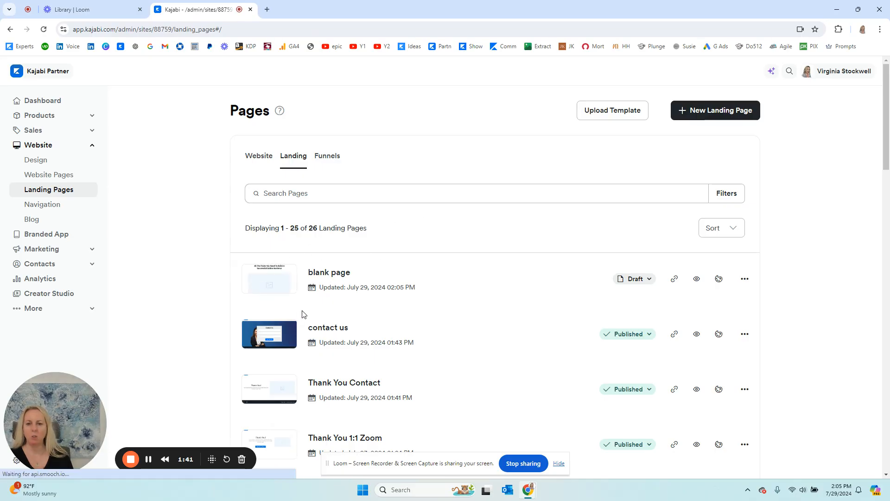
{"action": "left_click", "coordinate": [746, 280]}
{"action": "left_click", "coordinate": [704, 301]}
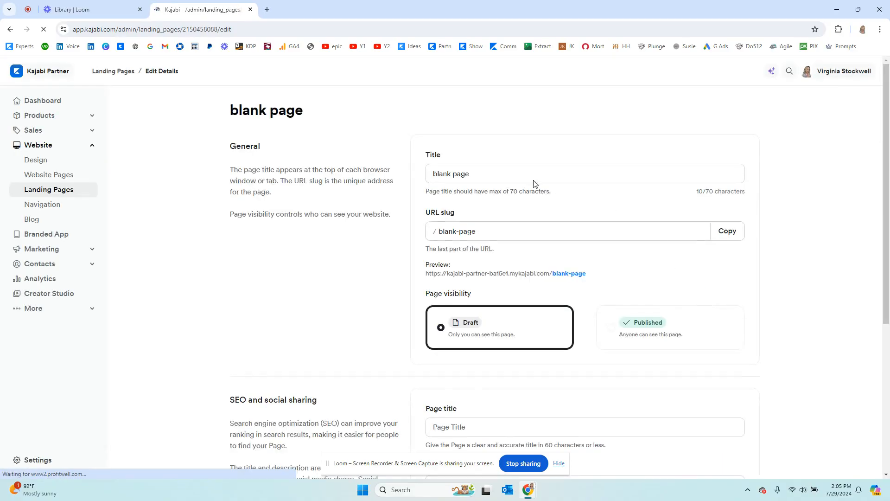
Review the page's title, URL slug, visibility options, and SEO and social sharing settings.
{"action": "left_click_drag", "start_coordinate": [443, 174], "coordinate": [485, 175]}
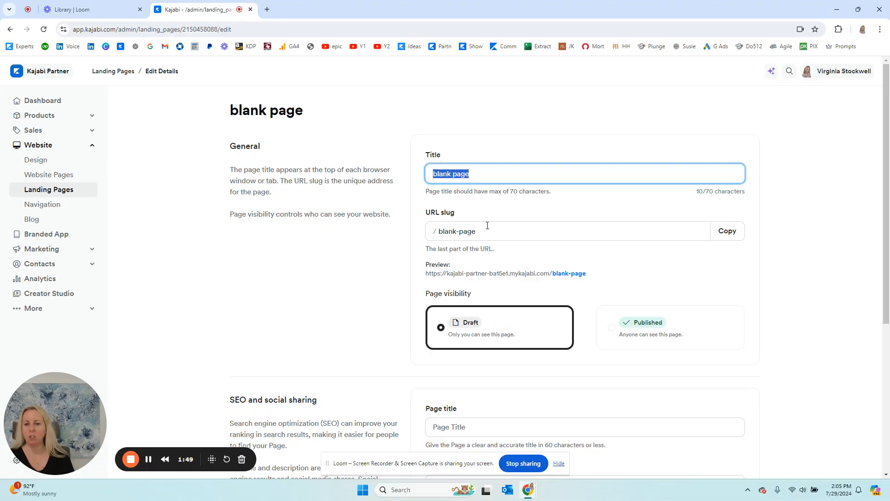
{"action": "left_click", "coordinate": [388, 211]}
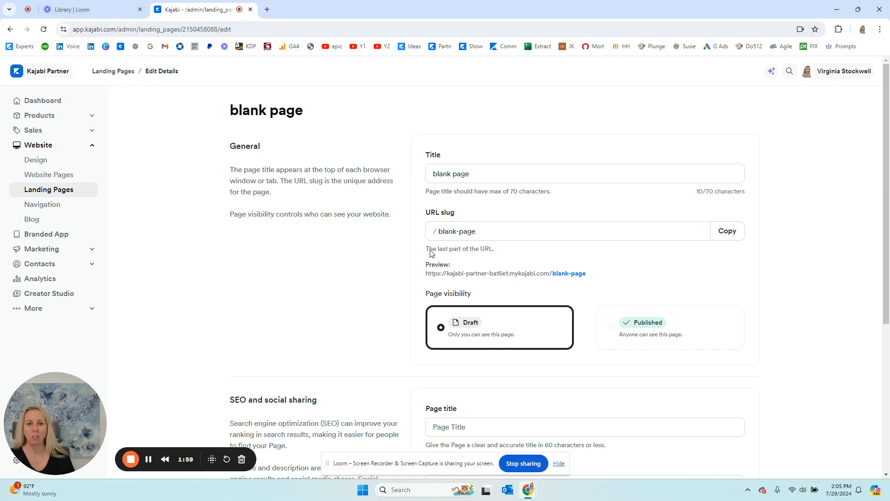
{"action": "left_click_drag", "start_coordinate": [434, 173], "coordinate": [489, 170]}
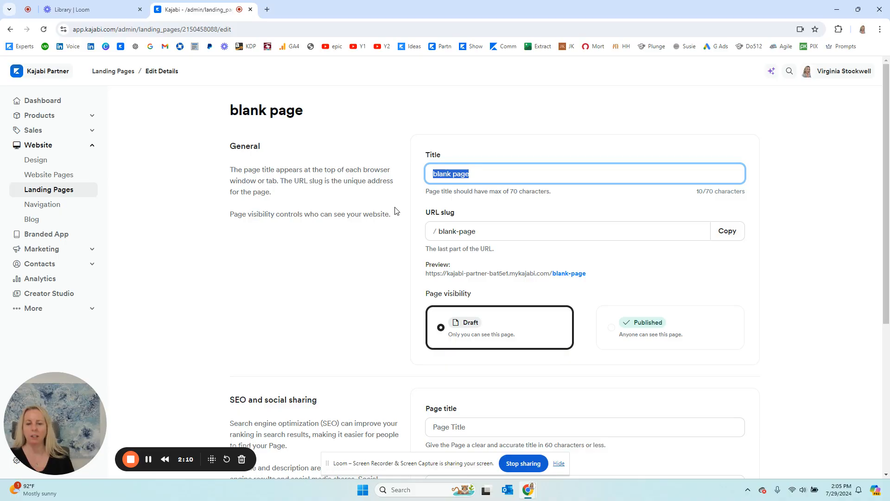
{"action": "left_click", "coordinate": [498, 229]}
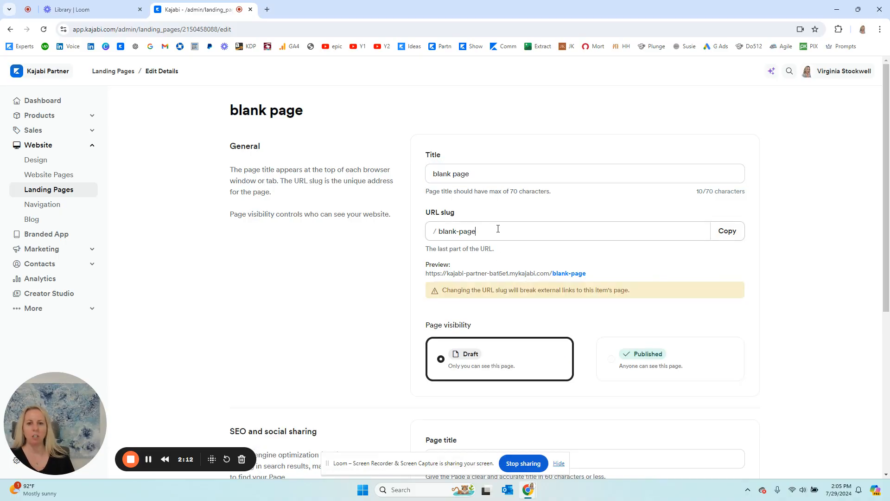
{"action": "left_click", "coordinate": [442, 236]}
{"action": "left_click", "coordinate": [554, 243]}
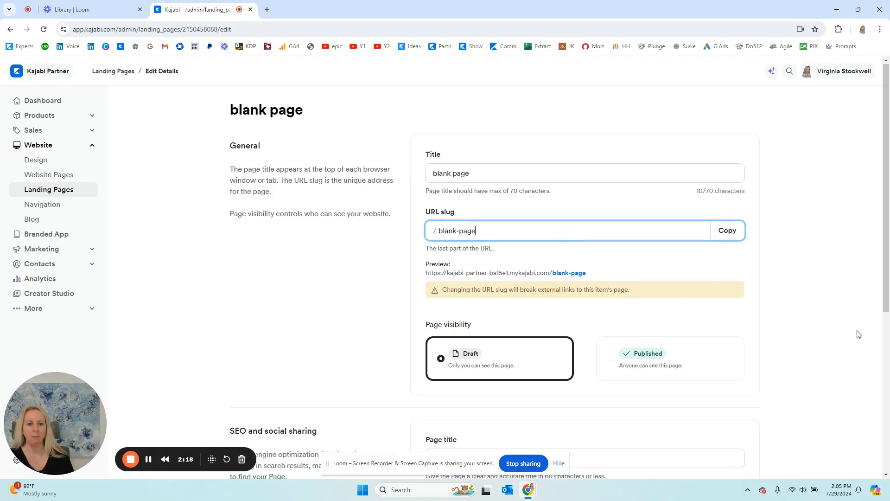
{"action": "scroll", "coordinate": [857, 334], "scroll_direction": "down", "scroll_amount": 3}
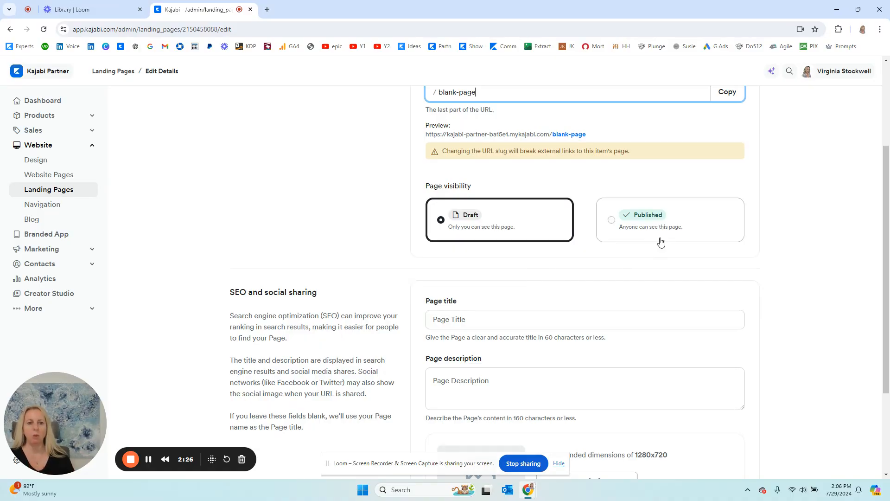
{"action": "scroll", "coordinate": [839, 302], "scroll_direction": "down", "scroll_amount": 2}
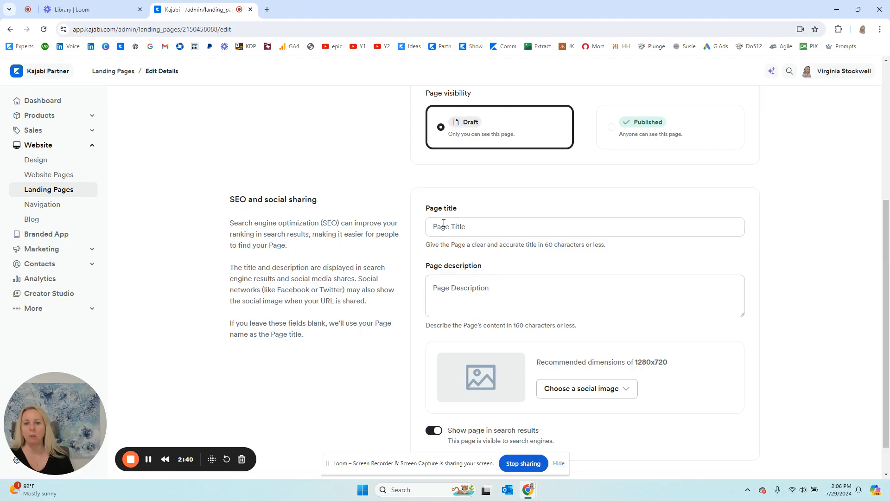
{"action": "scroll", "coordinate": [816, 364], "scroll_direction": "down", "scroll_amount": 1}
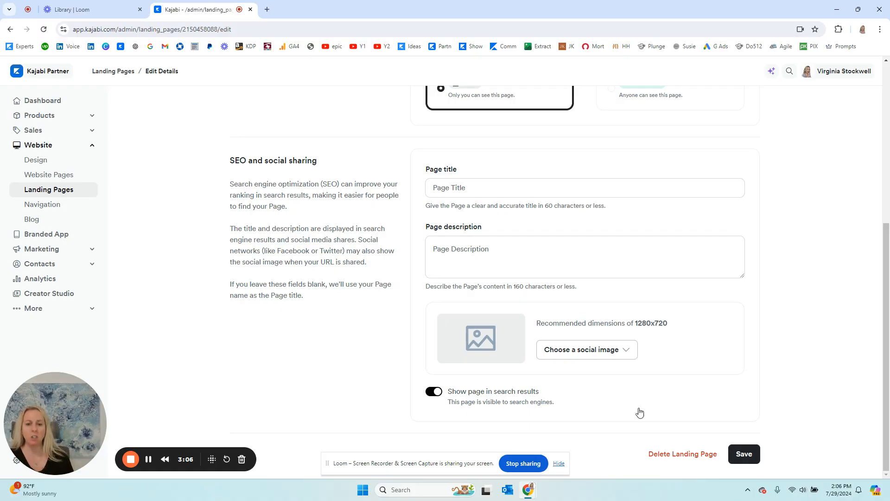
Switch showing the page in search results off and back on, and save the page details.
{"action": "left_click", "coordinate": [440, 392]}
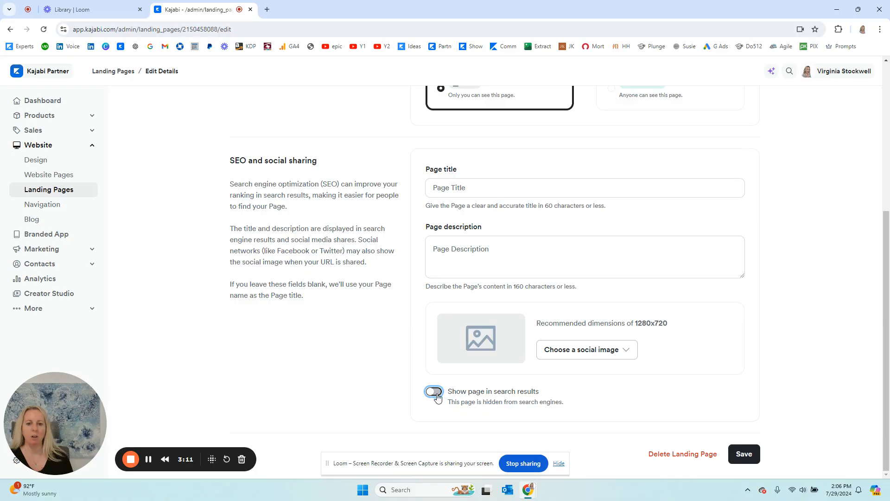
{"action": "left_click", "coordinate": [435, 392]}
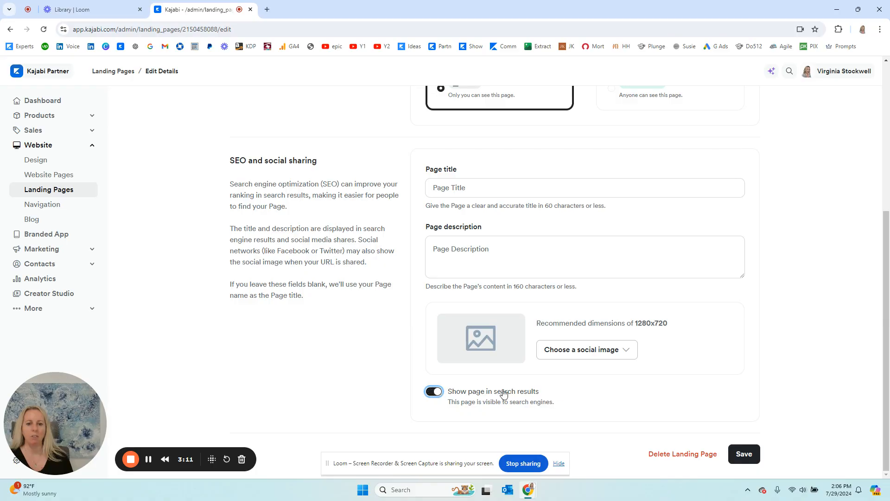
{"action": "left_click", "coordinate": [744, 455]}
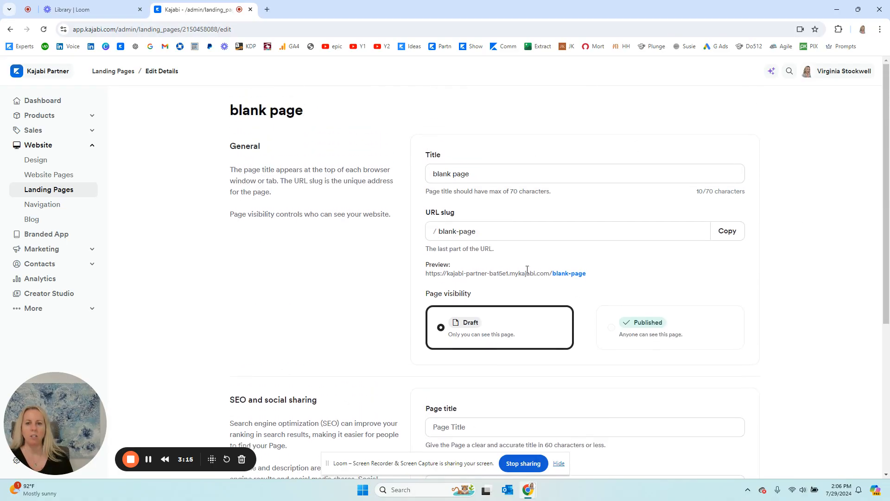
Examine the list of website pages and the actions available for the Home page.
{"action": "left_click", "coordinate": [122, 76]}
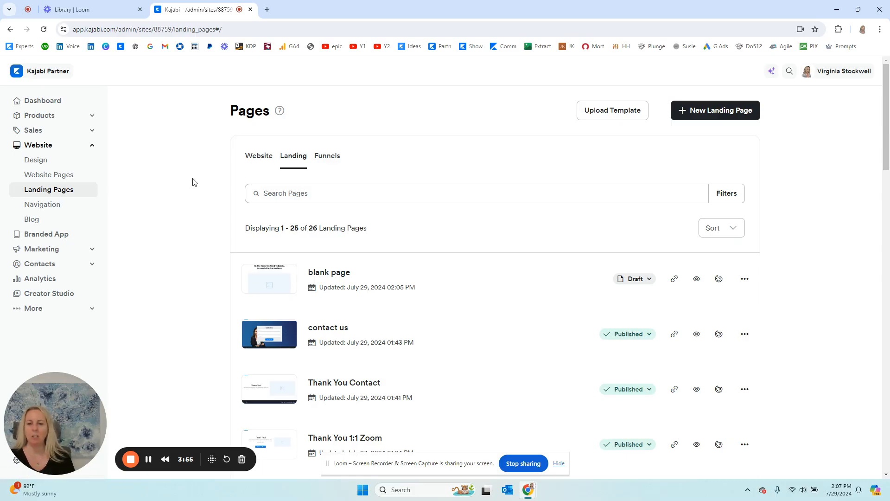
{"action": "left_click", "coordinate": [256, 156]}
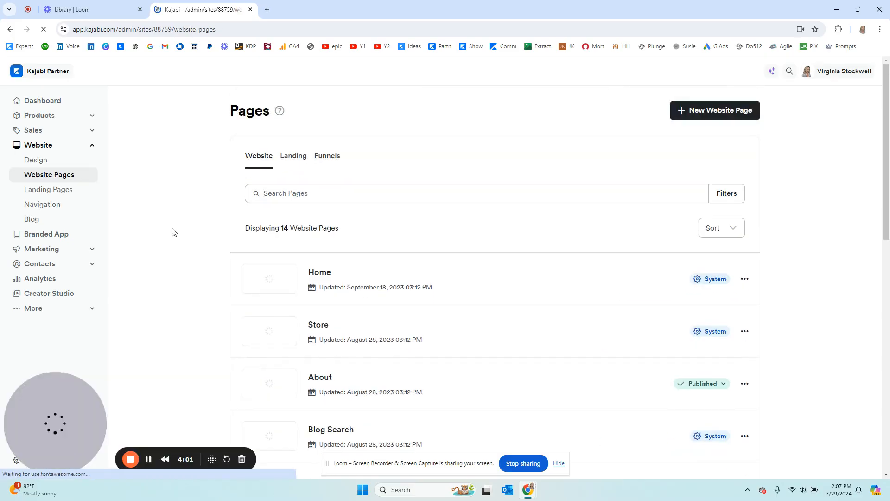
{"action": "scroll", "coordinate": [176, 232], "scroll_direction": "down", "scroll_amount": 3}
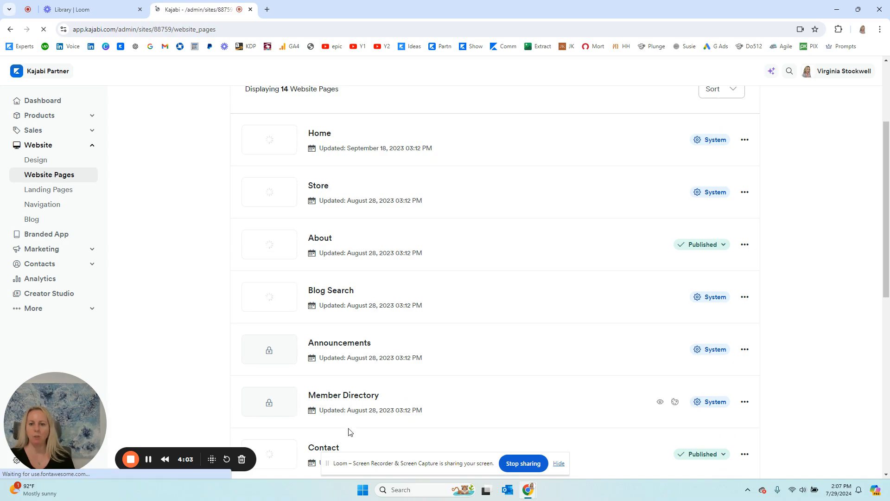
{"action": "scroll", "coordinate": [348, 432], "scroll_direction": "down", "scroll_amount": 1}
{"action": "scroll", "coordinate": [207, 335], "scroll_direction": "up", "scroll_amount": 2}
{"action": "scroll", "coordinate": [207, 336], "scroll_direction": "up", "scroll_amount": 1}
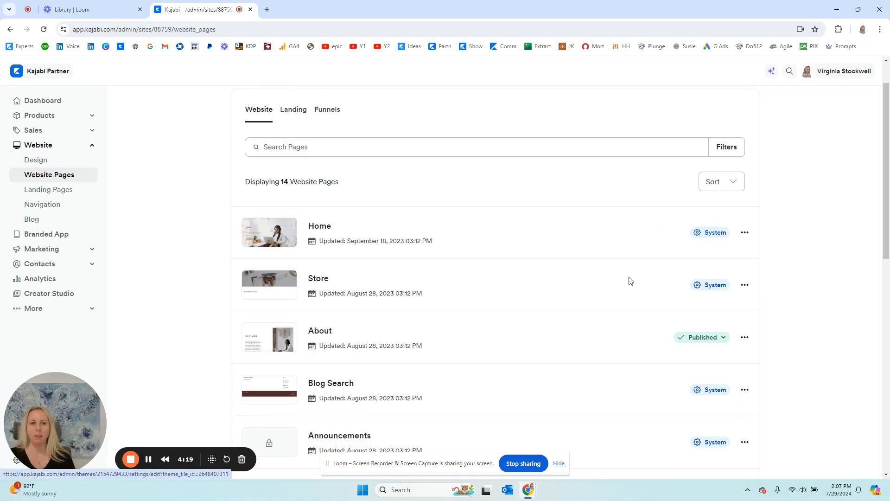
{"action": "left_click", "coordinate": [745, 232]}
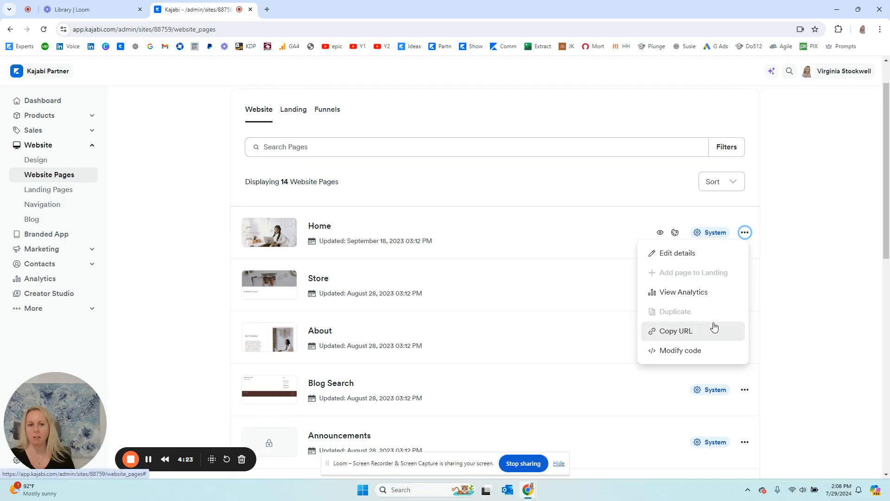
{"action": "left_click", "coordinate": [837, 300]}
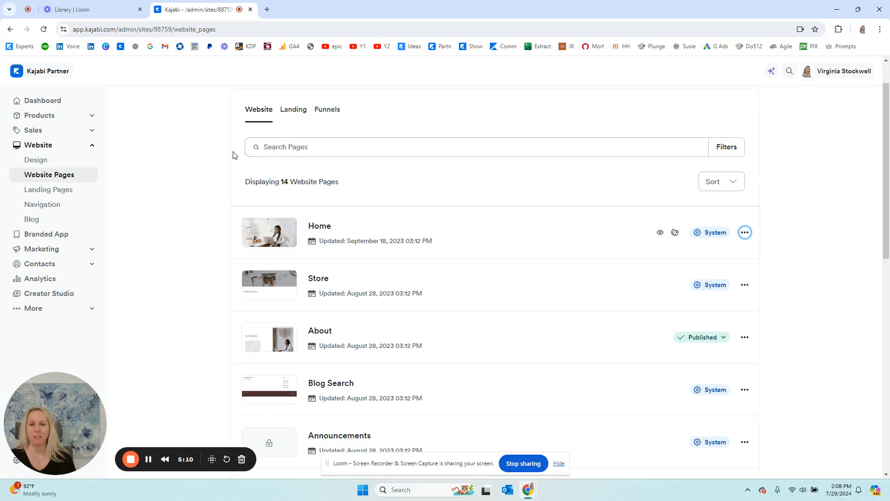
Return to the landing pages, check the actions for the blank page, and open it for customizing.
{"action": "left_click", "coordinate": [293, 115]}
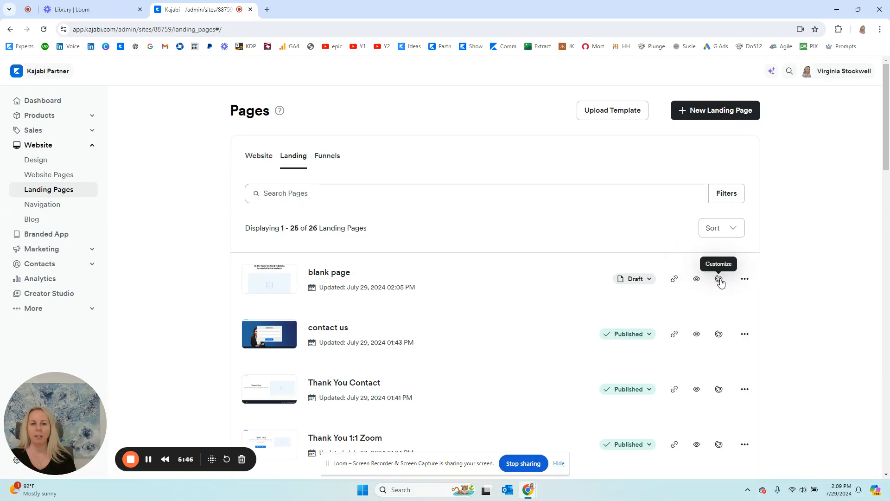
{"action": "left_click", "coordinate": [745, 279]}
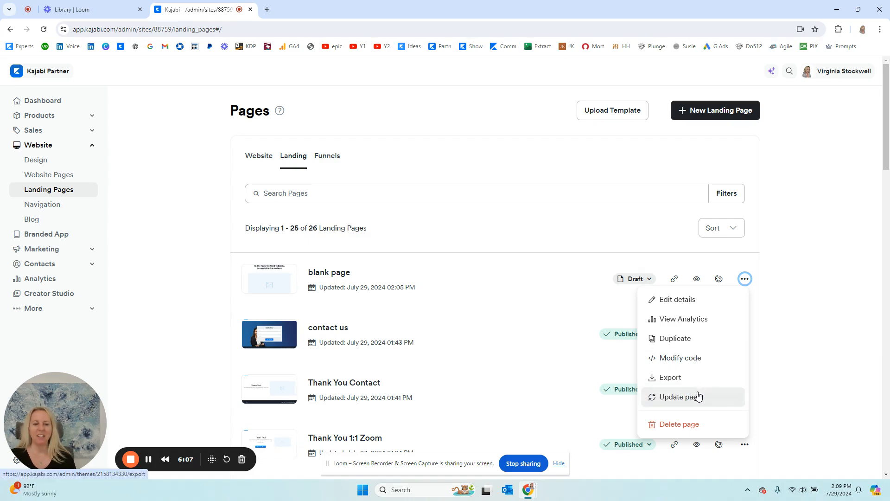
{"action": "scroll", "coordinate": [816, 368], "scroll_direction": "down", "scroll_amount": 1}
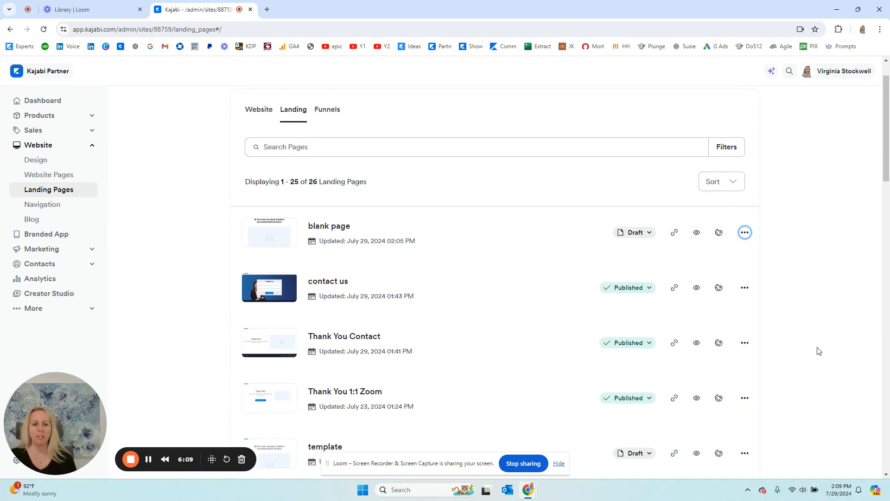
{"action": "scroll", "coordinate": [791, 371], "scroll_direction": "down", "scroll_amount": 5}
{"action": "left_click", "coordinate": [719, 233]}
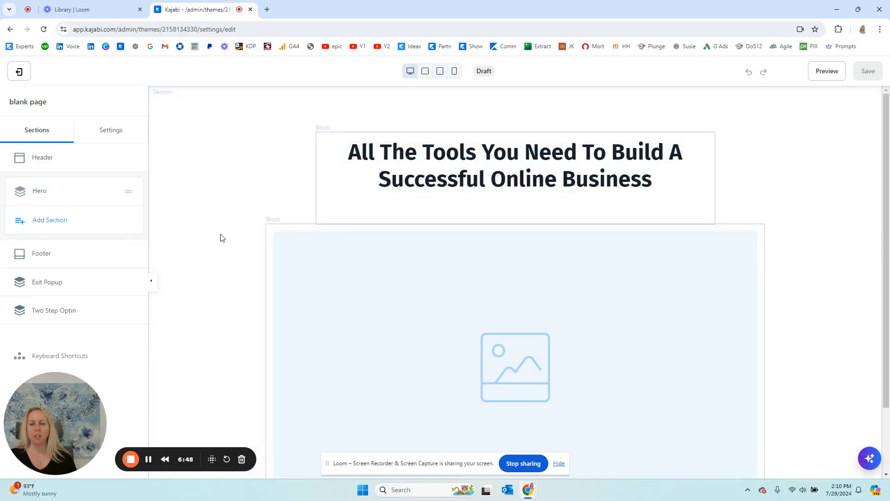
Examine the page's default layout and the Header section's color, position, content, and layout options.
{"action": "left_click_drag", "start_coordinate": [49, 401], "coordinate": [249, 383]}
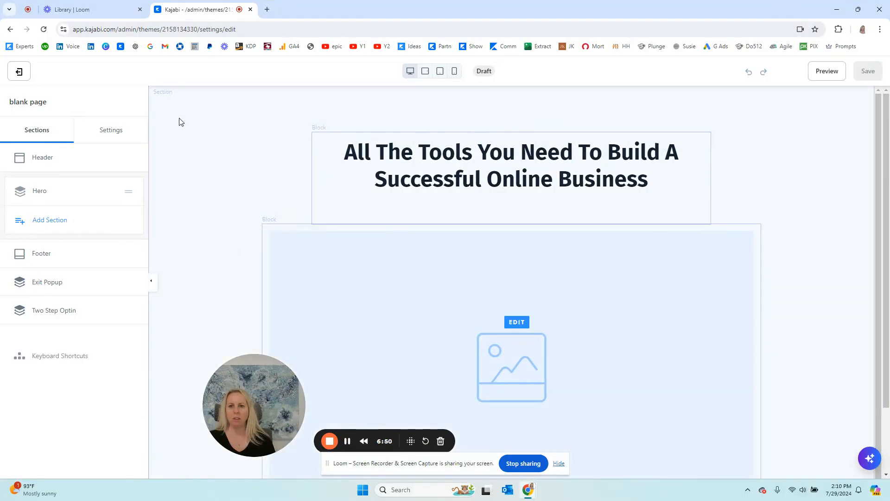
{"action": "scroll", "coordinate": [229, 326], "scroll_direction": "down", "scroll_amount": 2}
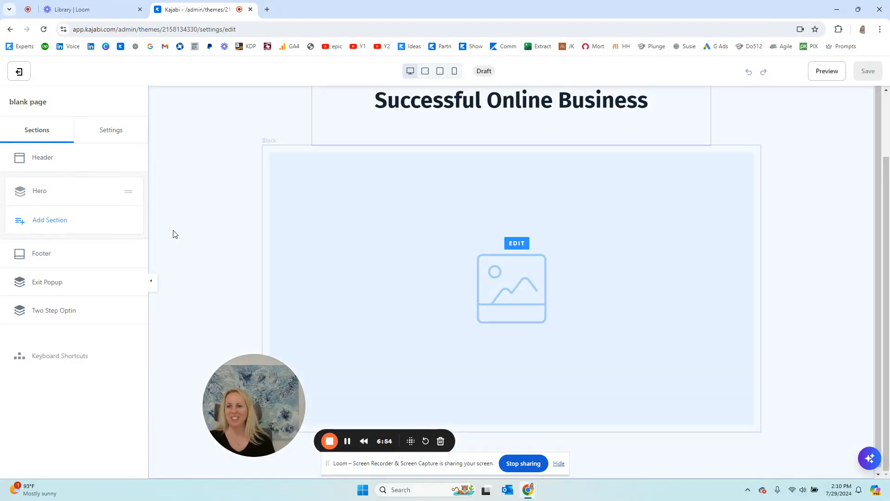
{"action": "left_click", "coordinate": [42, 159]}
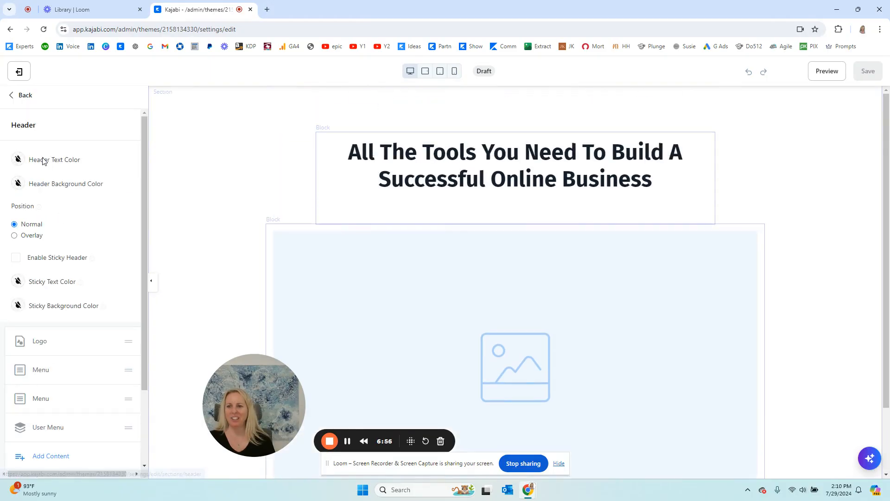
{"action": "scroll", "coordinate": [31, 192], "scroll_direction": "down", "scroll_amount": 2}
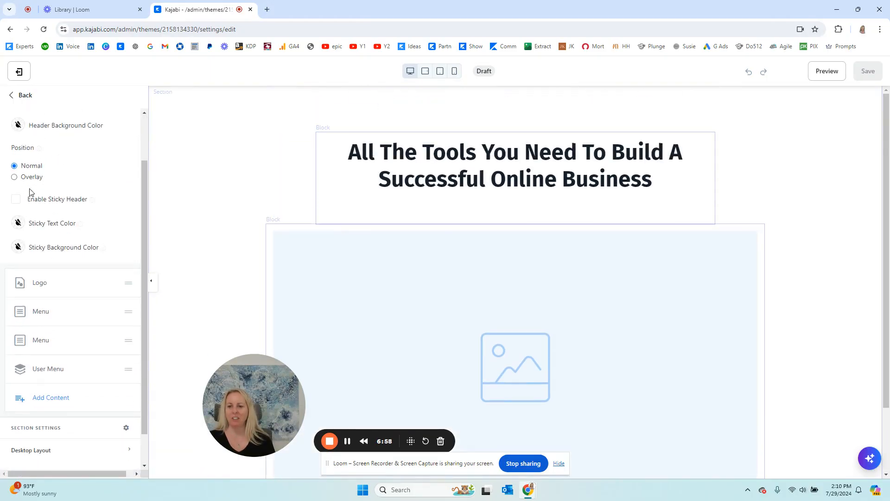
{"action": "left_click", "coordinate": [23, 96]}
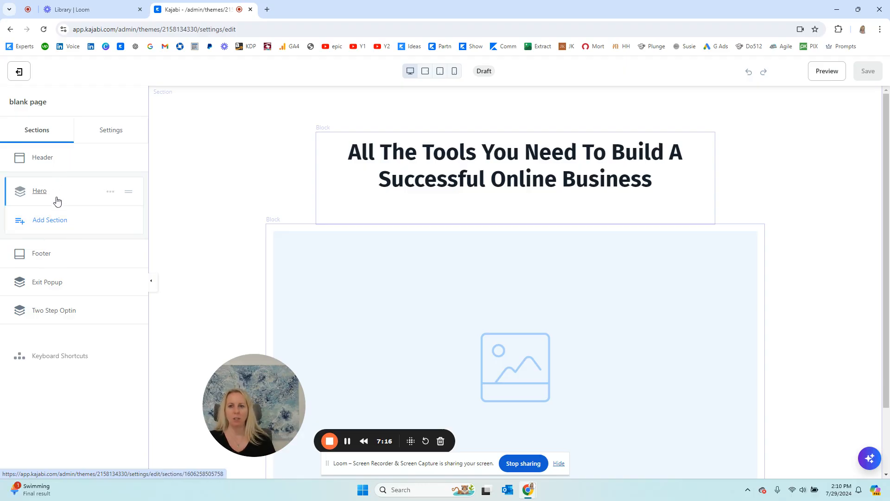
{"action": "left_click", "coordinate": [40, 162]}
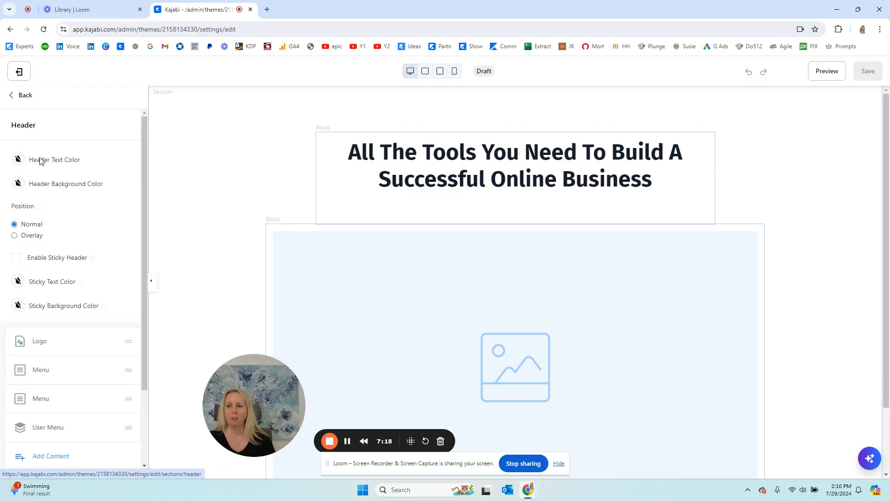
{"action": "scroll", "coordinate": [29, 218], "scroll_direction": "down", "scroll_amount": 2}
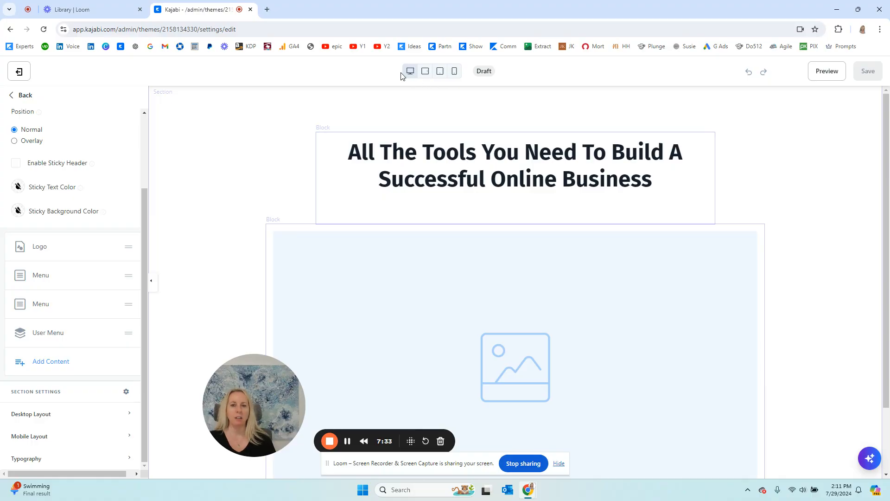
Compare how the page looks in the mobile and desktop views, finishing in the desktop view.
{"action": "left_click", "coordinate": [455, 73]}
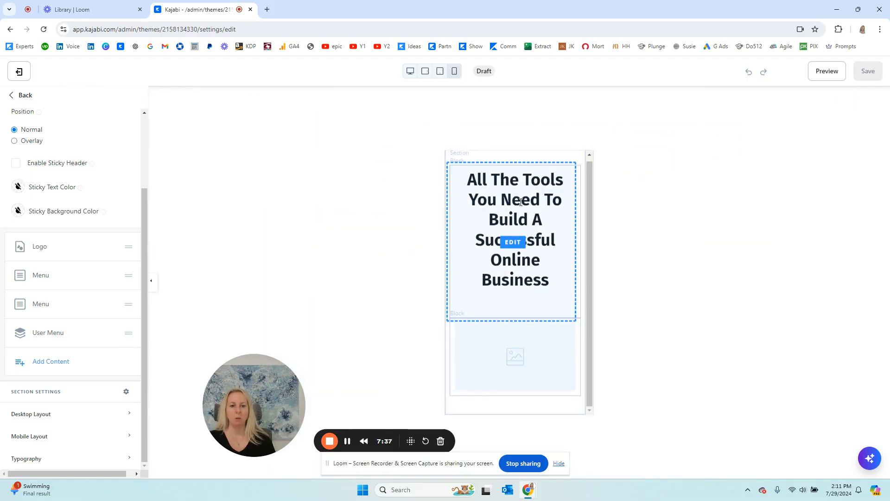
{"action": "left_click", "coordinate": [410, 72]}
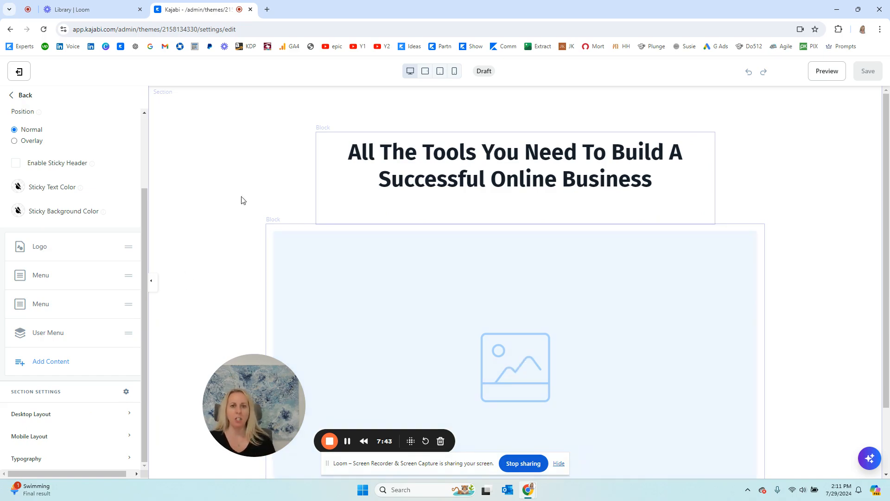
{"action": "left_click", "coordinate": [456, 72]}
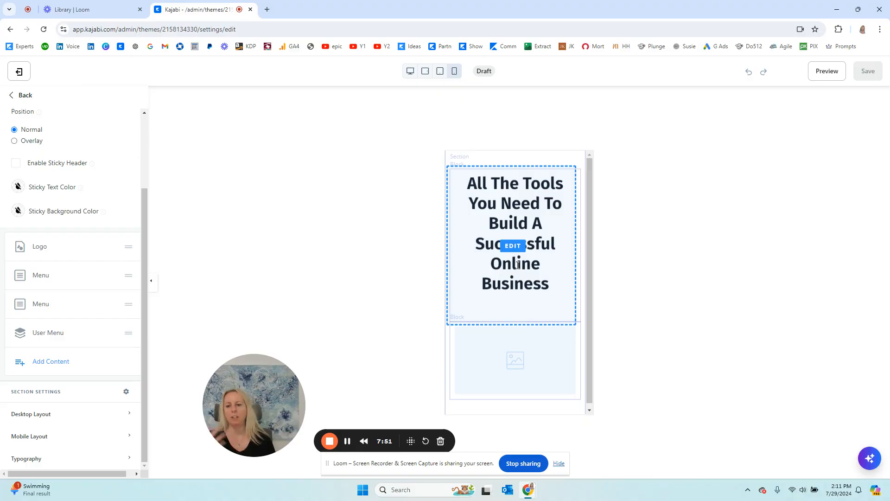
{"action": "left_click", "coordinate": [410, 71]}
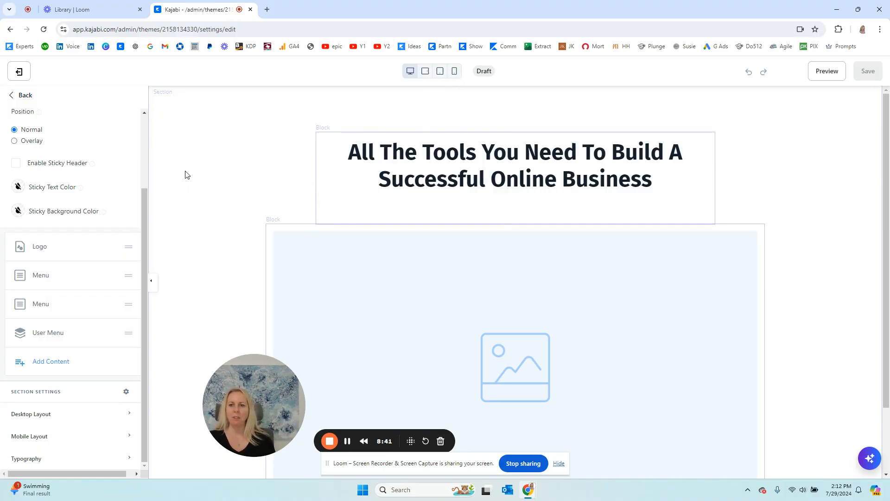
Review the header options once more, and check the Hero section's content blocks and section settings.
{"action": "scroll", "coordinate": [128, 241], "scroll_direction": "up", "scroll_amount": 2}
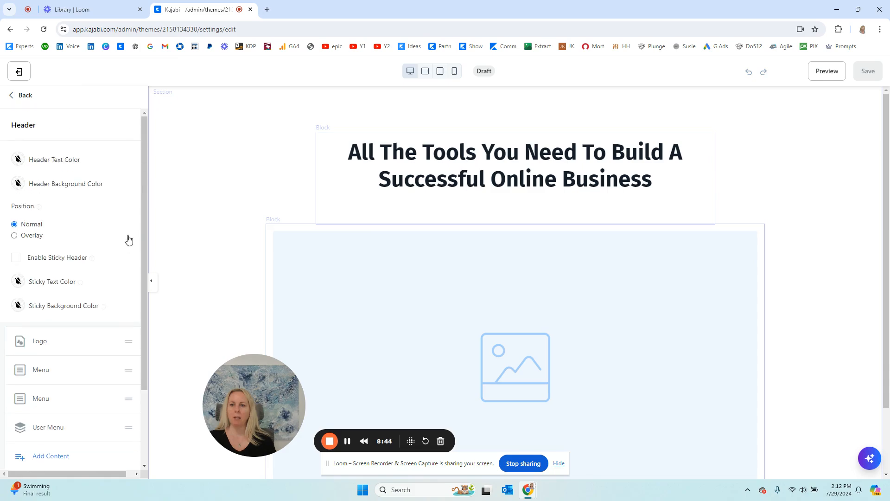
{"action": "left_click", "coordinate": [24, 96]}
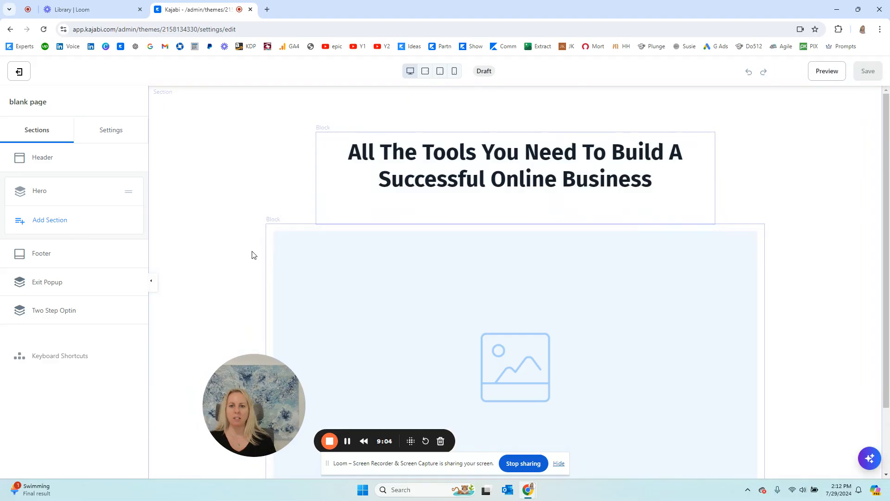
{"action": "left_click", "coordinate": [41, 191]}
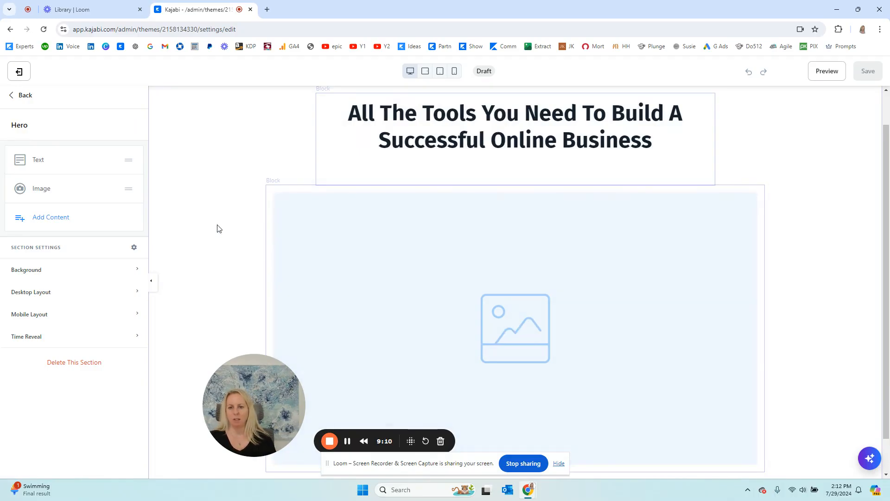
{"action": "left_click", "coordinate": [24, 95]}
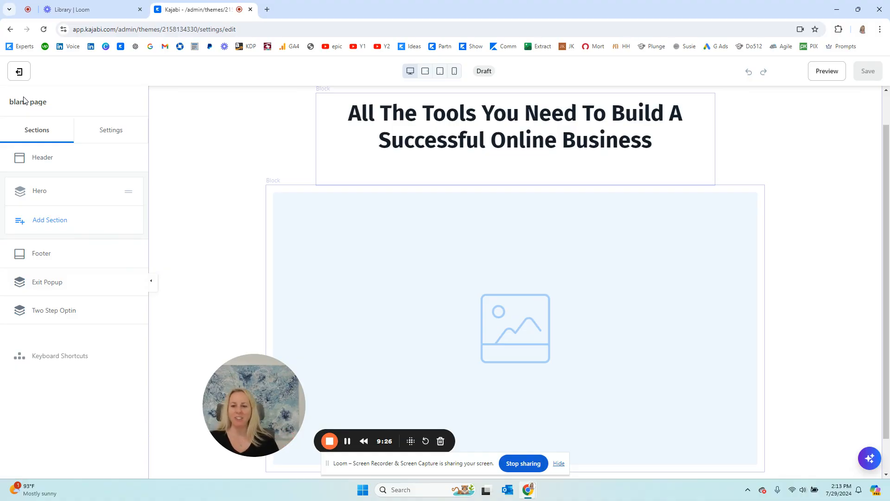
Turn off hiding the header in both the desktop and mobile layouts, and save the page.
{"action": "left_click", "coordinate": [43, 158]}
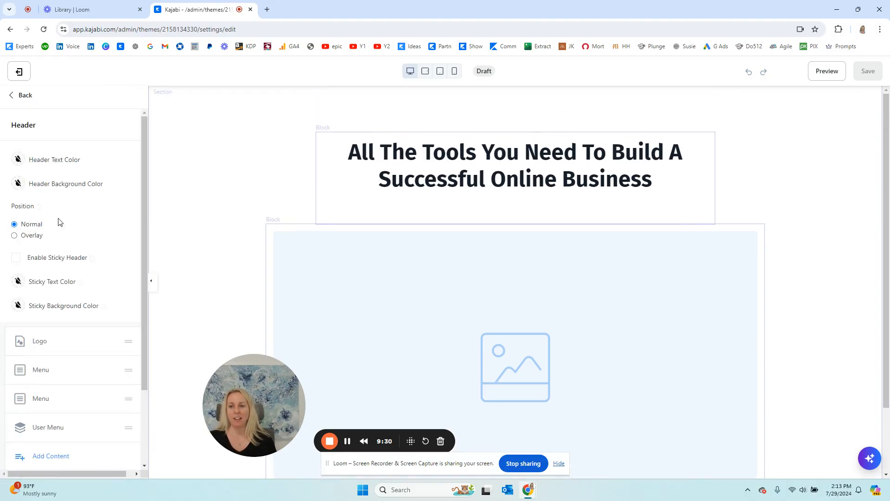
{"action": "scroll", "coordinate": [32, 181], "scroll_direction": "down", "scroll_amount": 2}
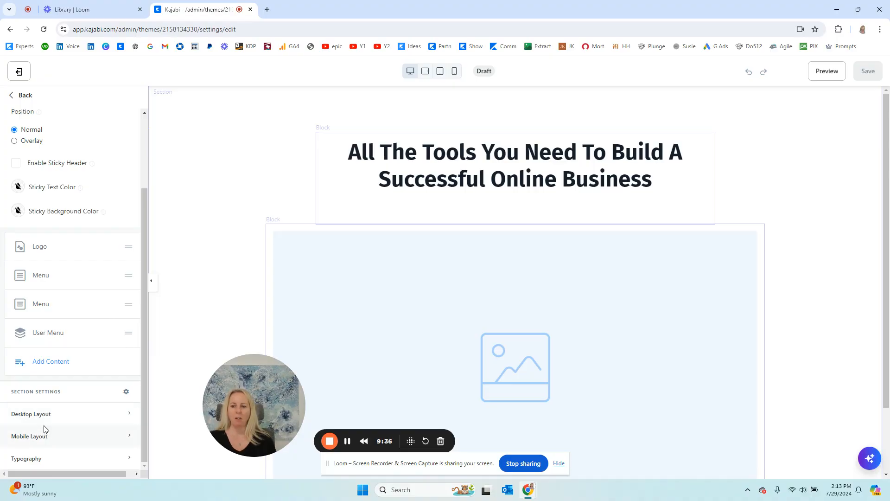
{"action": "left_click", "coordinate": [44, 414]}
{"action": "scroll", "coordinate": [28, 398], "scroll_direction": "down", "scroll_amount": 2}
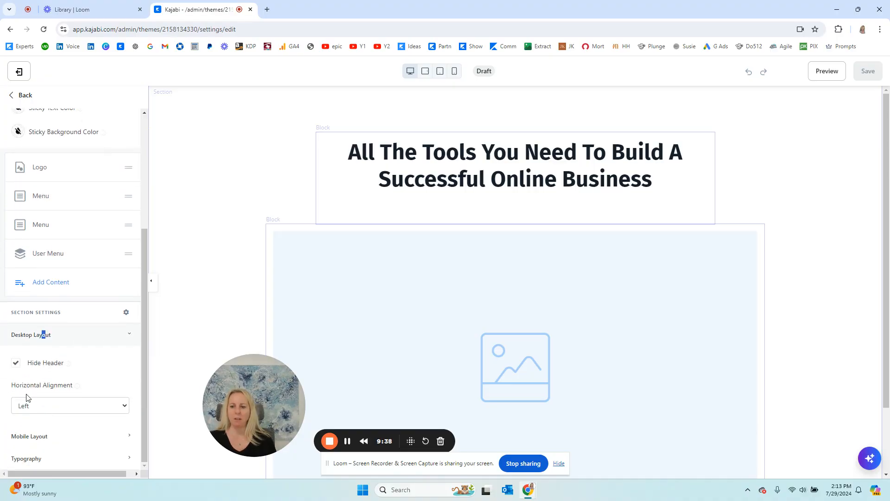
{"action": "left_click", "coordinate": [15, 365]}
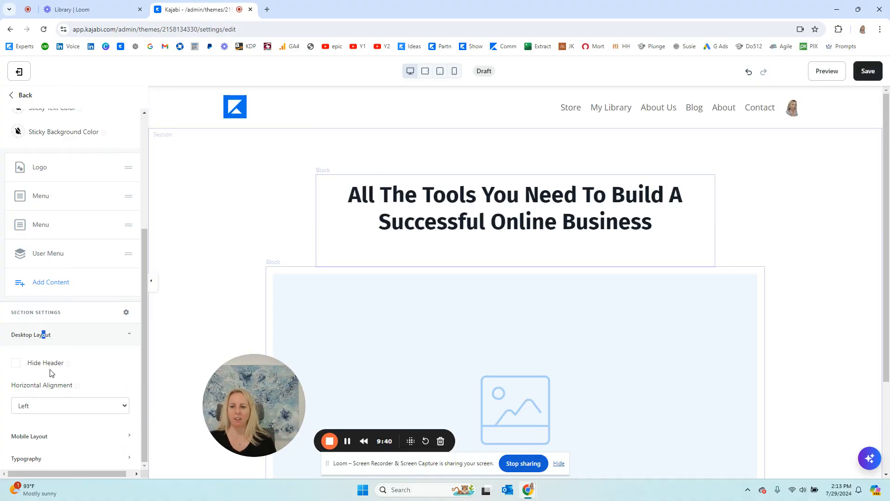
{"action": "left_click", "coordinate": [42, 438]}
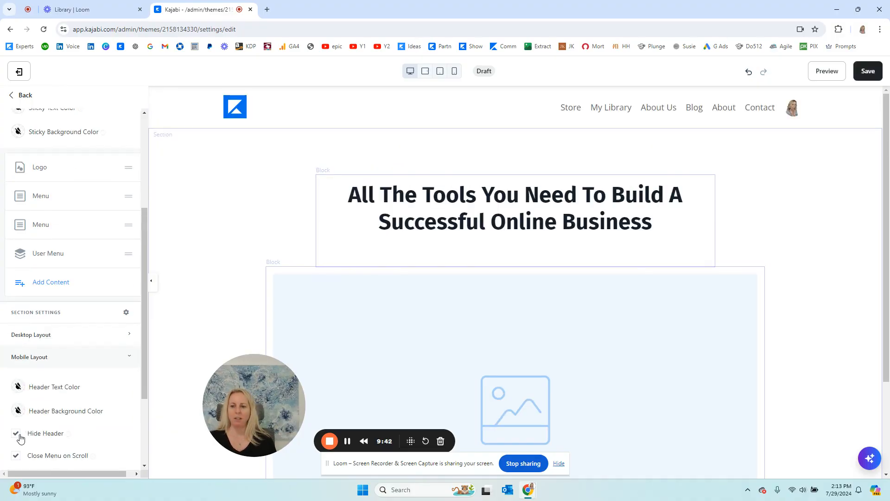
{"action": "left_click", "coordinate": [876, 75]}
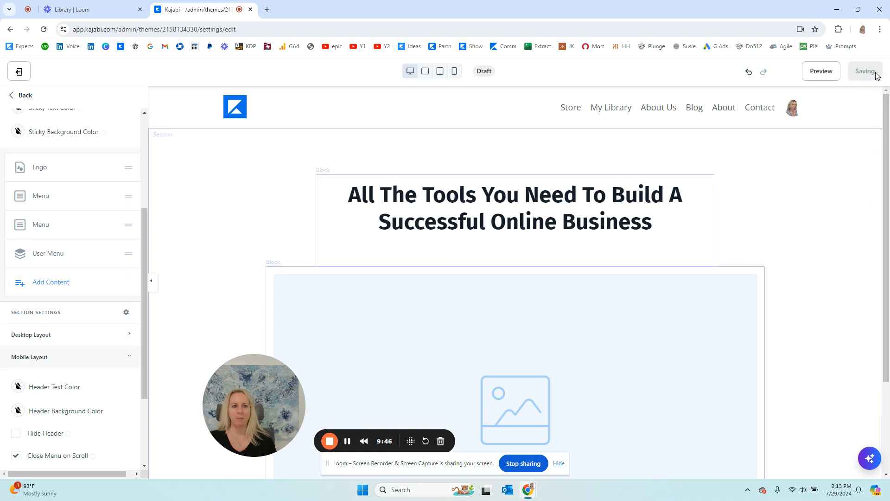
Turn off hiding the footer in both the desktop and mobile layouts, and save the page.
{"action": "left_click", "coordinate": [33, 98]}
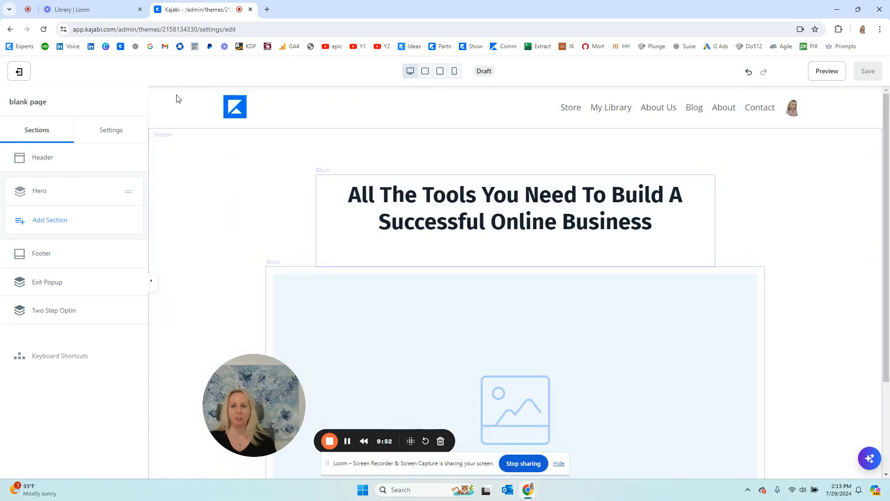
{"action": "left_click", "coordinate": [44, 253]}
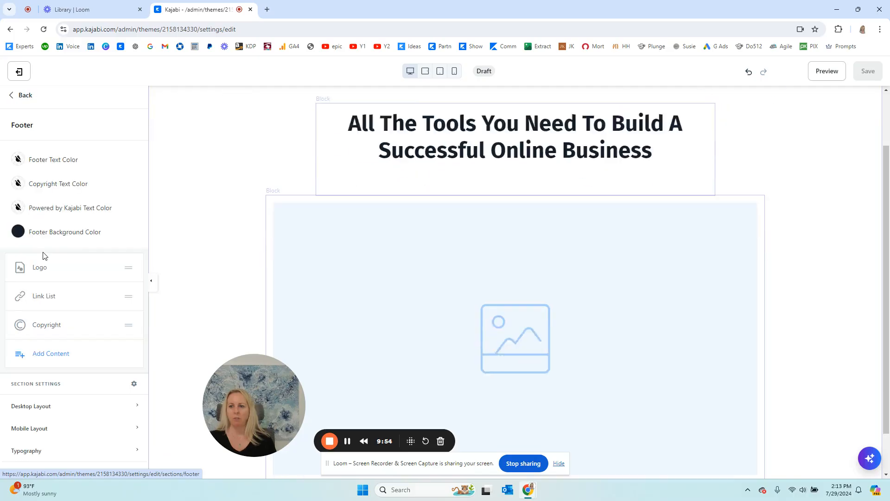
{"action": "left_click", "coordinate": [31, 405]}
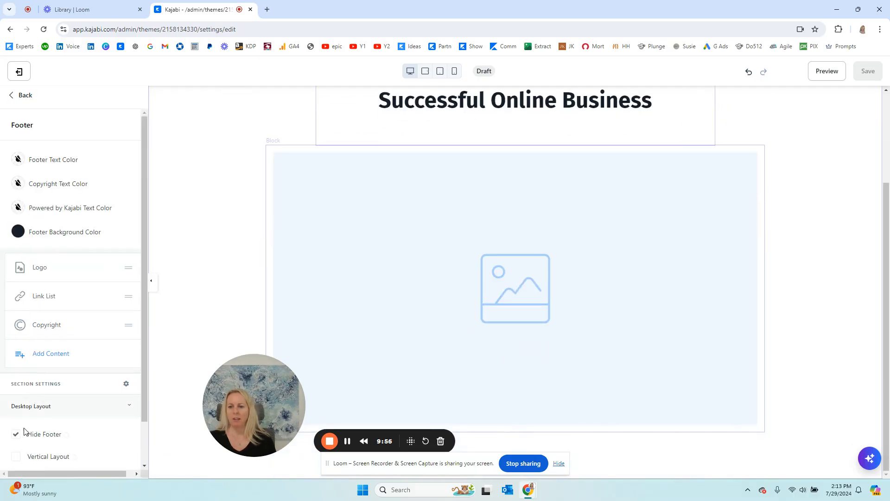
{"action": "left_click", "coordinate": [16, 435]}
{"action": "scroll", "coordinate": [39, 416], "scroll_direction": "down", "scroll_amount": 1}
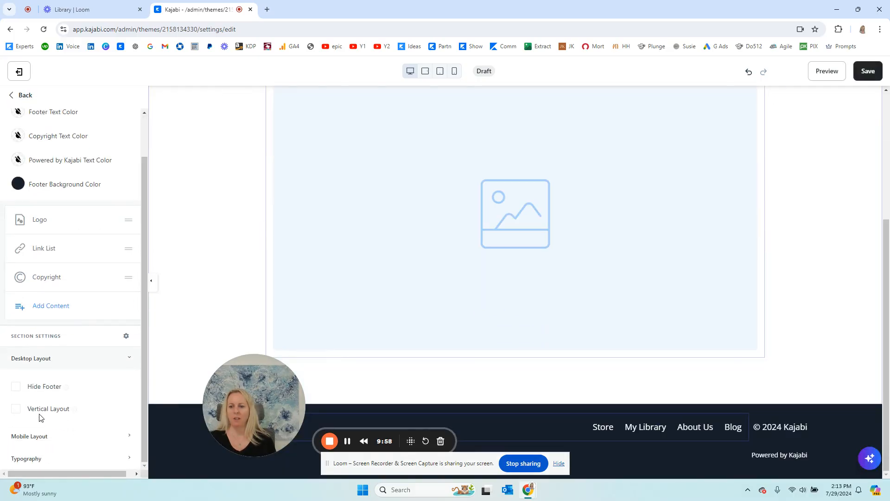
{"action": "left_click", "coordinate": [32, 436]}
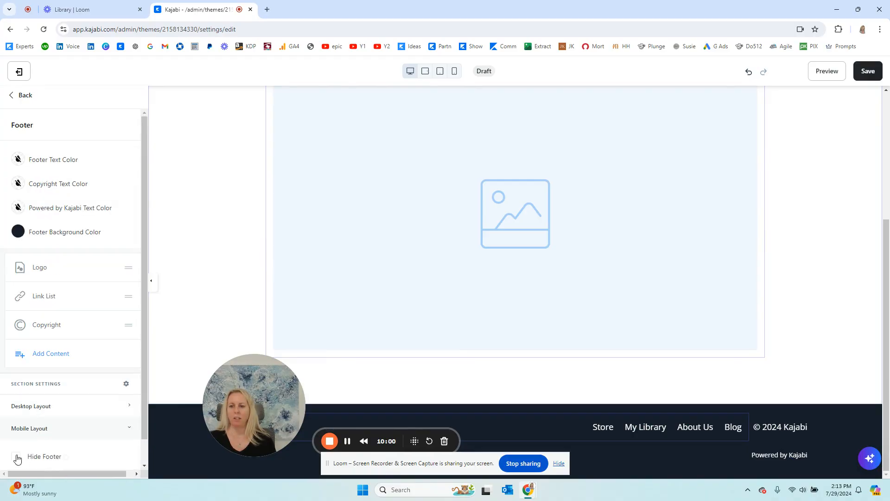
{"action": "left_click", "coordinate": [864, 68]}
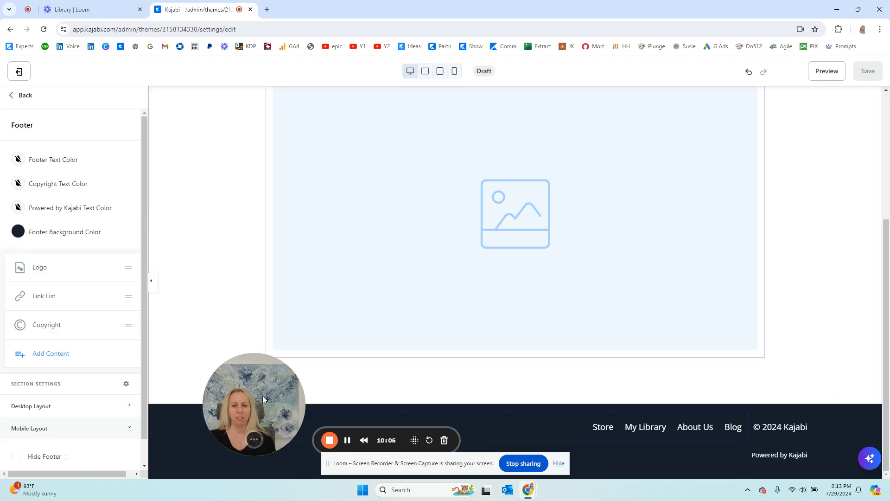
Look over the page from the header down to the footer.
{"action": "left_click_drag", "start_coordinate": [263, 398], "coordinate": [594, 304]}
{"action": "scroll", "coordinate": [185, 230], "scroll_direction": "up", "scroll_amount": 5}
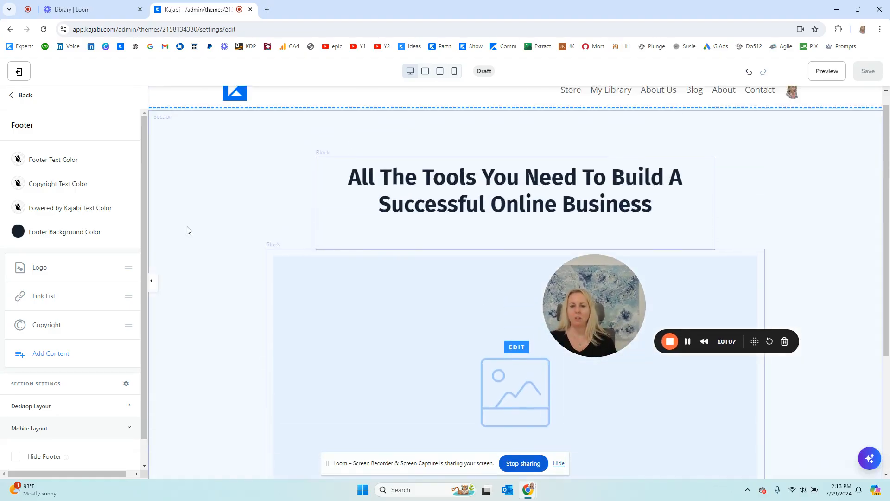
{"action": "scroll", "coordinate": [189, 231], "scroll_direction": "up", "scroll_amount": 1}
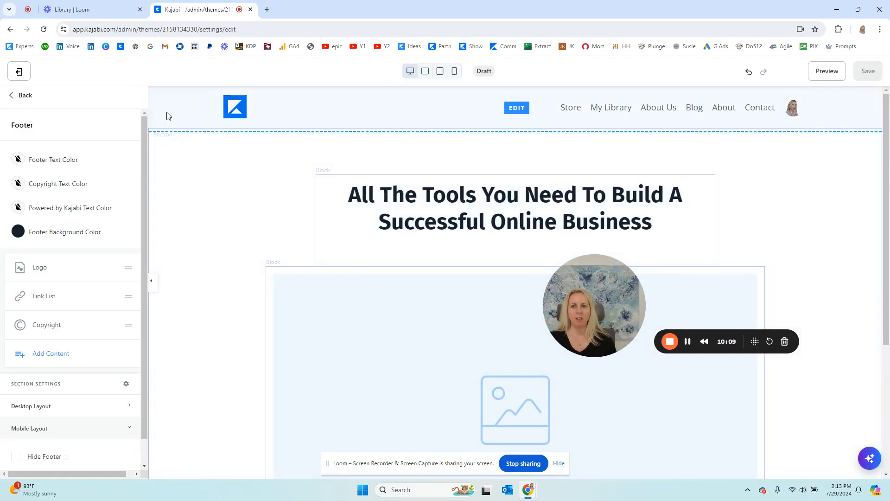
{"action": "scroll", "coordinate": [175, 278], "scroll_direction": "down", "scroll_amount": 5}
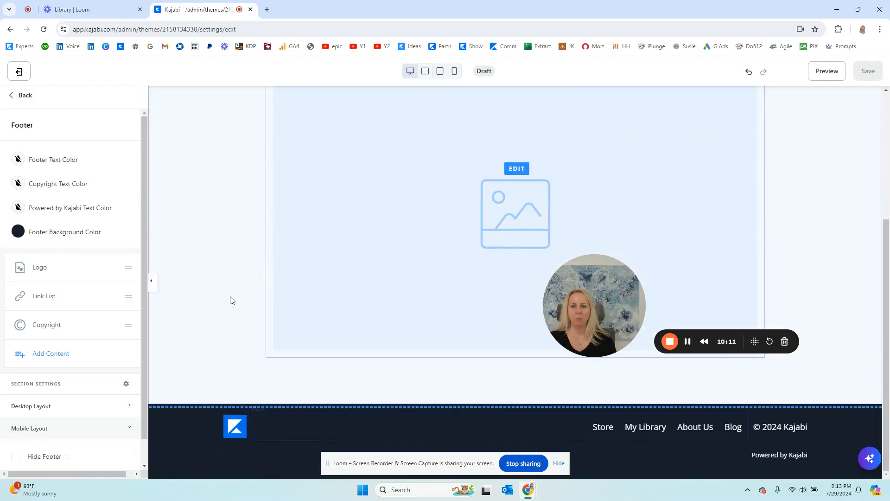
{"action": "scroll", "coordinate": [241, 295], "scroll_direction": "up", "scroll_amount": 4}
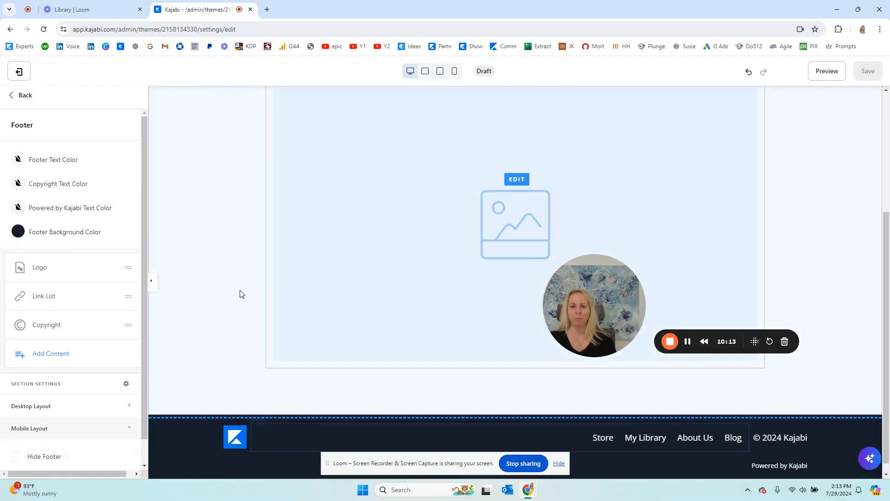
Examine the content block types that can be added to the Hero section.
{"action": "left_click", "coordinate": [210, 258]}
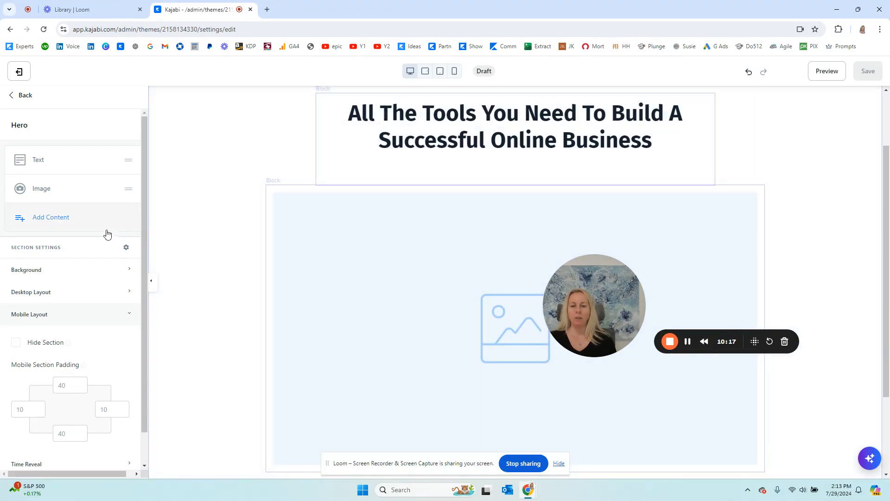
{"action": "left_click", "coordinate": [46, 218]}
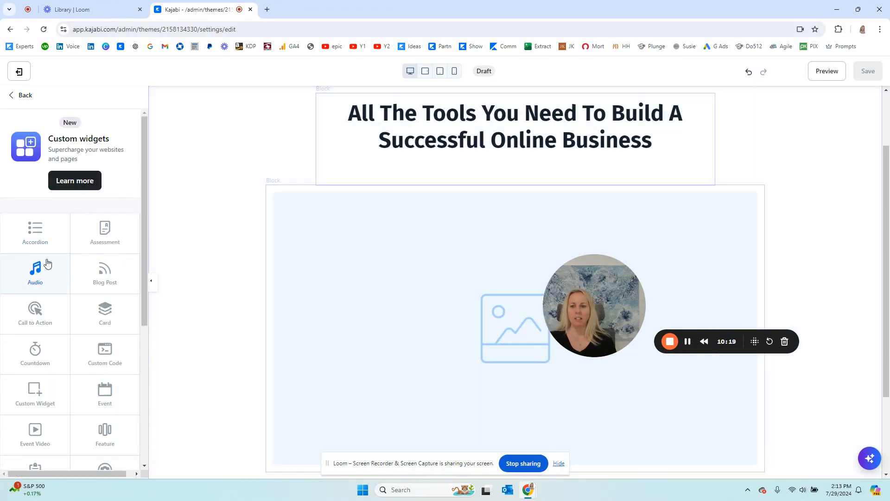
{"action": "scroll", "coordinate": [62, 256], "scroll_direction": "down", "scroll_amount": 3}
{"action": "scroll", "coordinate": [64, 260], "scroll_direction": "down", "scroll_amount": 3}
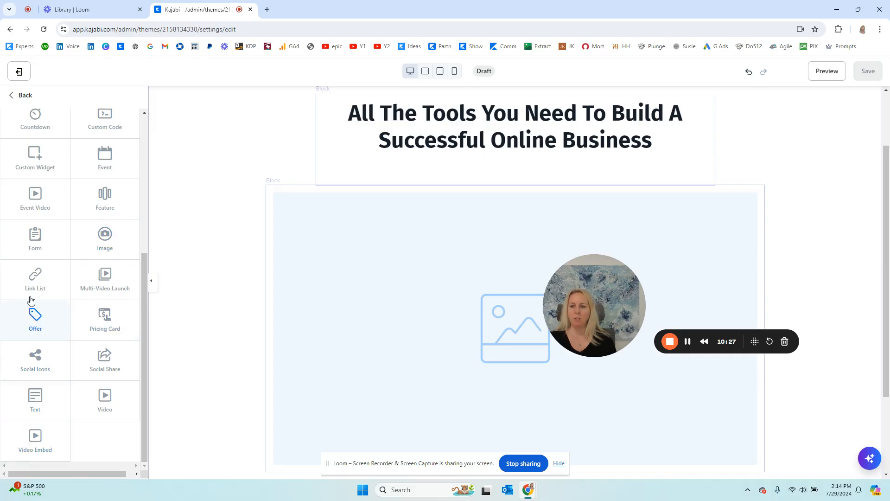
{"action": "scroll", "coordinate": [44, 312], "scroll_direction": "up", "scroll_amount": 4}
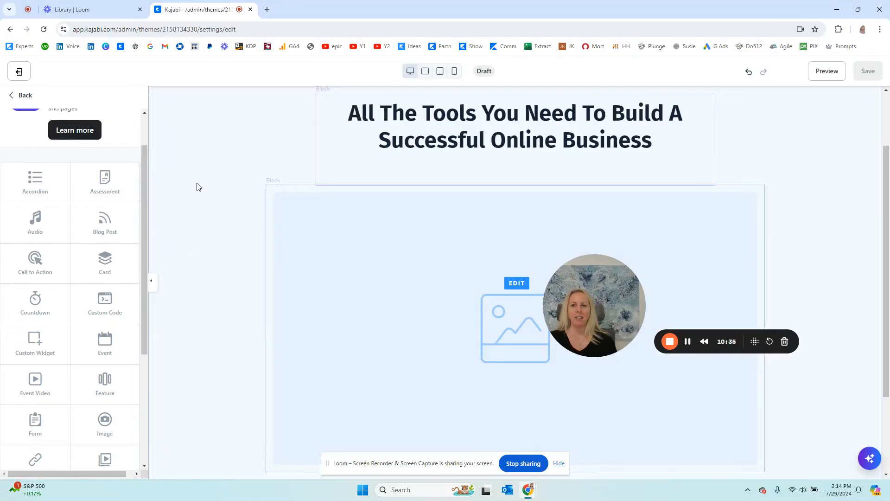
Open the Hero section's image block and heading text block to look at their settings.
{"action": "scroll", "coordinate": [74, 188], "scroll_direction": "up", "scroll_amount": 2}
{"action": "left_click", "coordinate": [21, 95]}
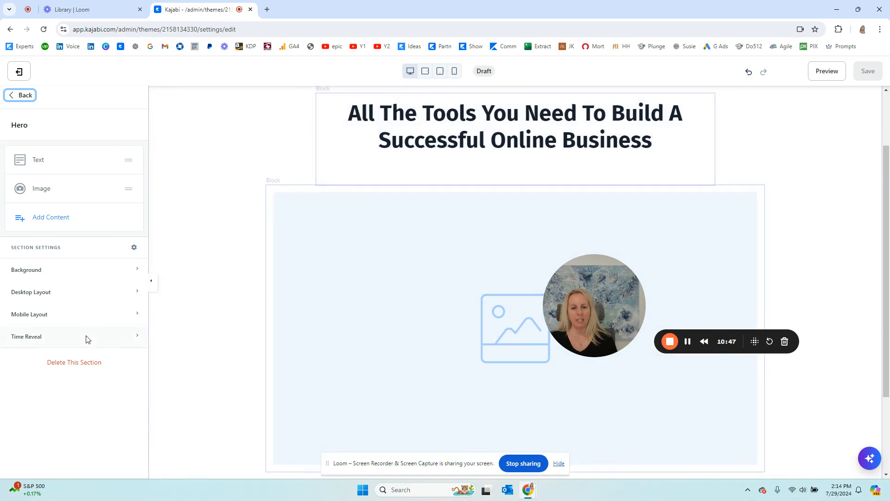
{"action": "left_click", "coordinate": [446, 280]}
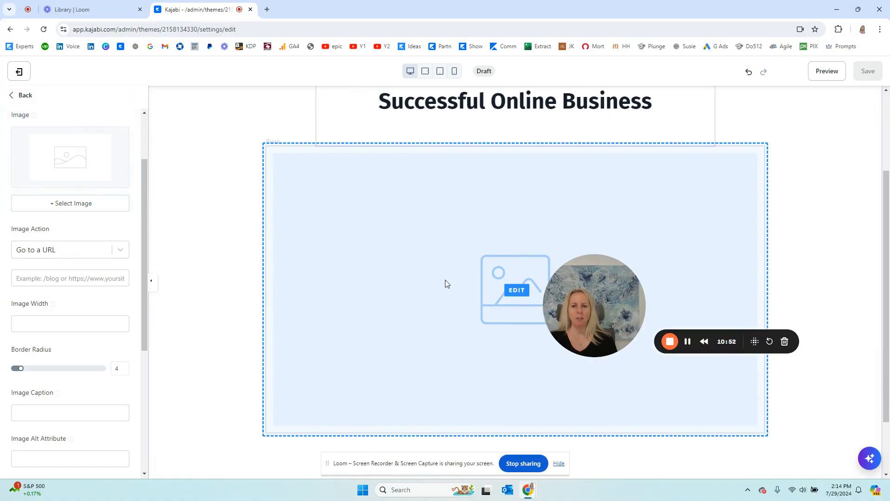
{"action": "scroll", "coordinate": [412, 273], "scroll_direction": "up", "scroll_amount": 3}
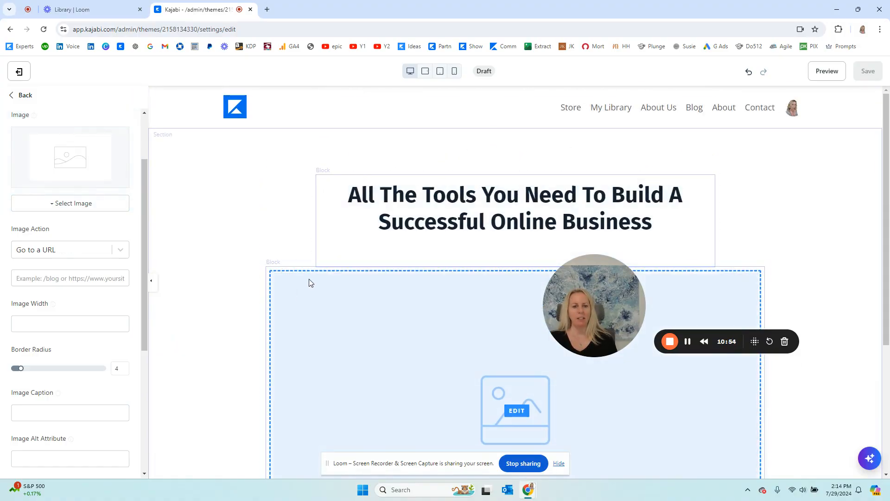
{"action": "left_click", "coordinate": [450, 217]}
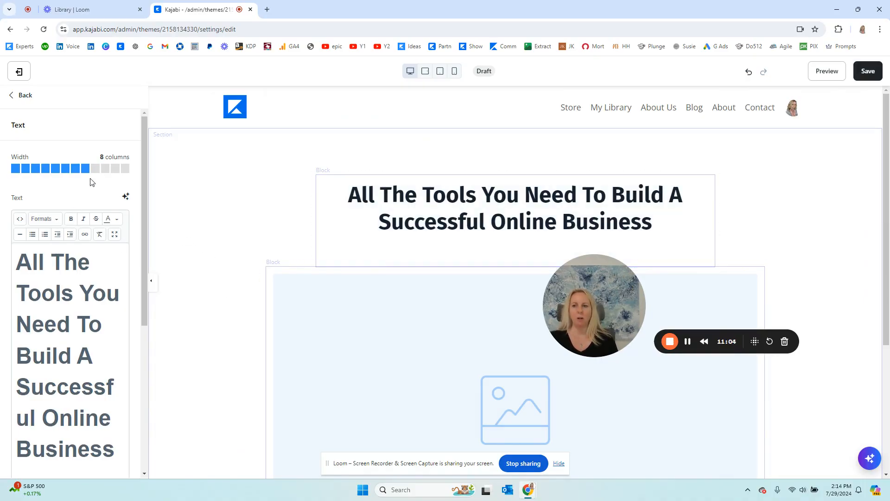
Add a Text & Video section to the page below the Hero section.
{"action": "left_click", "coordinate": [26, 97]}
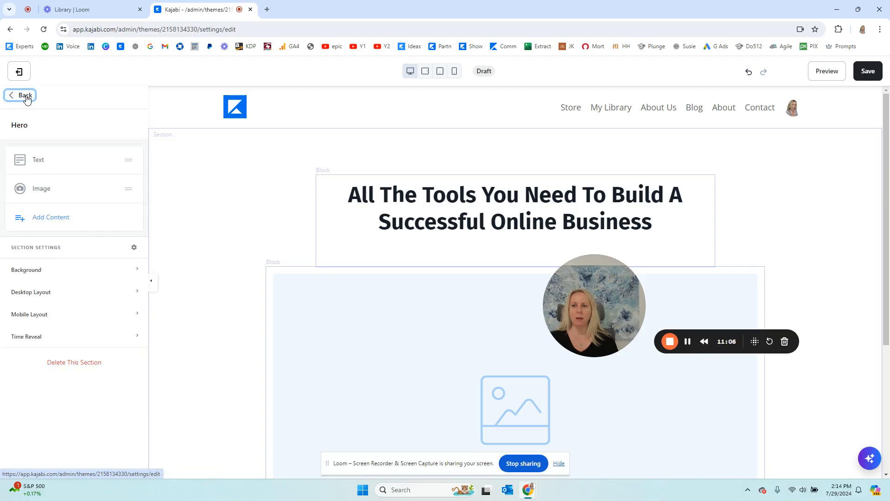
{"action": "left_click", "coordinate": [26, 97]}
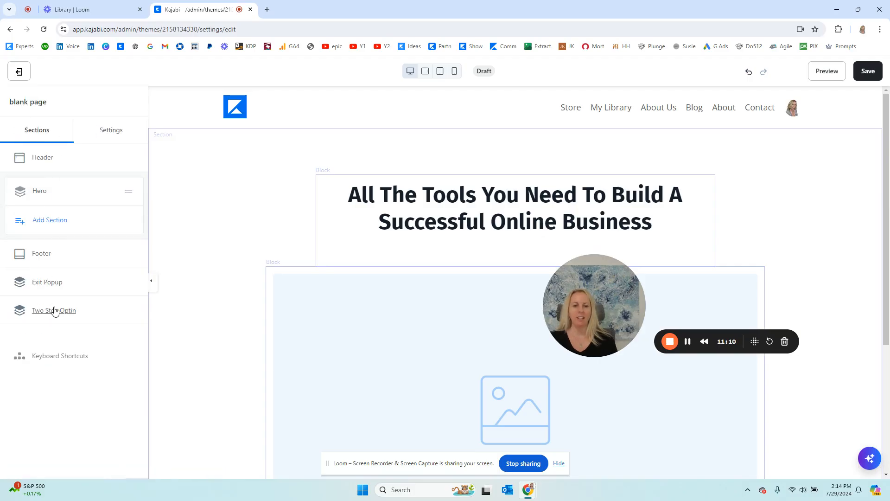
{"action": "left_click", "coordinate": [46, 220]}
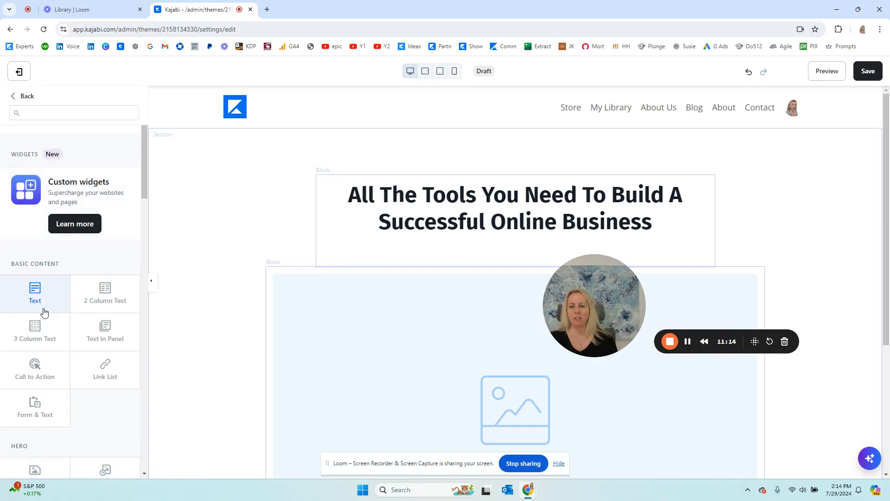
{"action": "scroll", "coordinate": [51, 310], "scroll_direction": "down", "scroll_amount": 5}
{"action": "scroll", "coordinate": [52, 312], "scroll_direction": "down", "scroll_amount": 8}
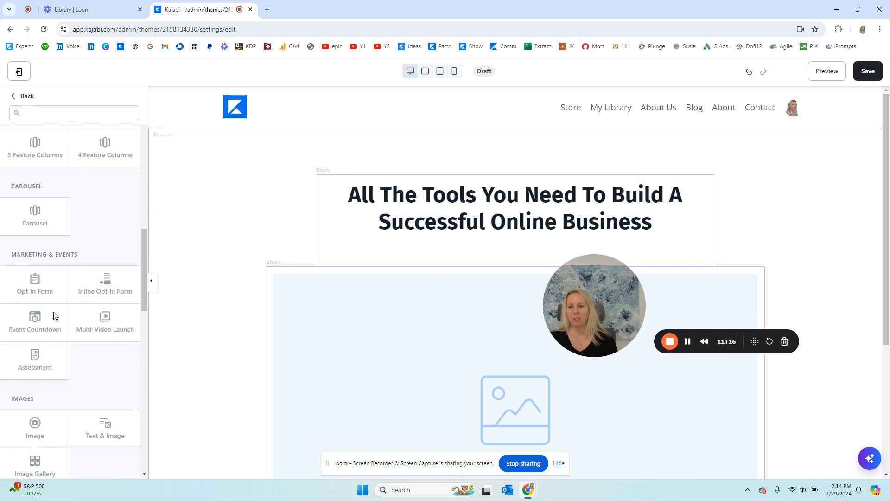
{"action": "scroll", "coordinate": [65, 360], "scroll_direction": "down", "scroll_amount": 6}
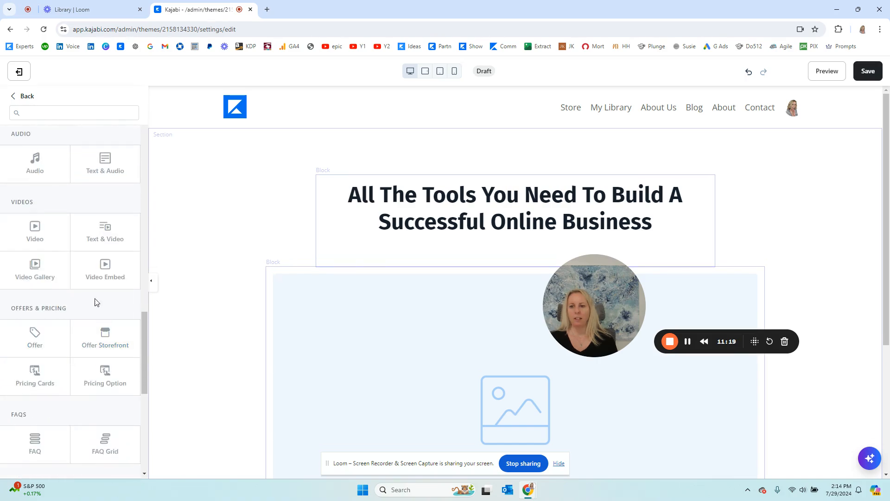
{"action": "left_click", "coordinate": [104, 228]}
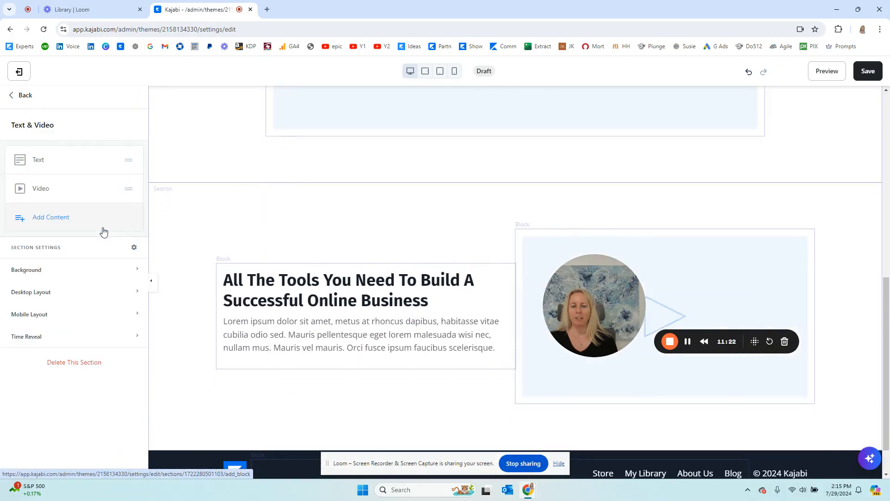
Add a 3 Column Text section below the Text & Video section and save the page.
{"action": "left_click", "coordinate": [23, 95]}
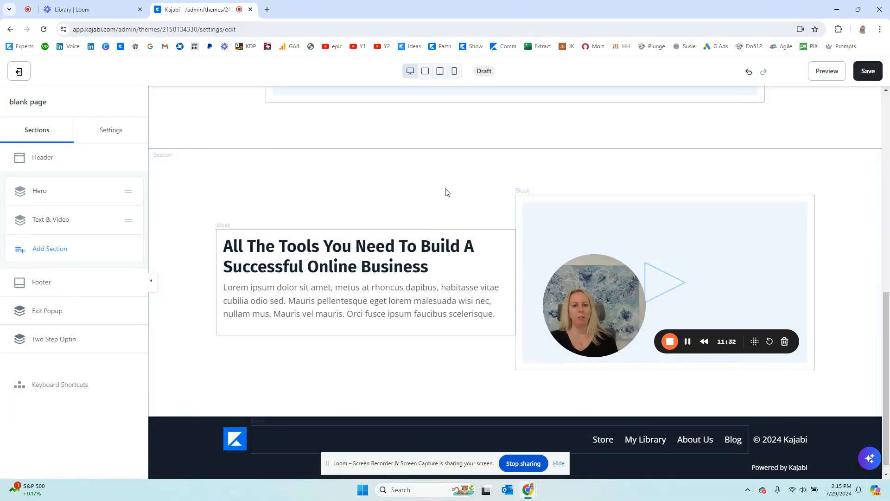
{"action": "scroll", "coordinate": [382, 193], "scroll_direction": "up", "scroll_amount": 1}
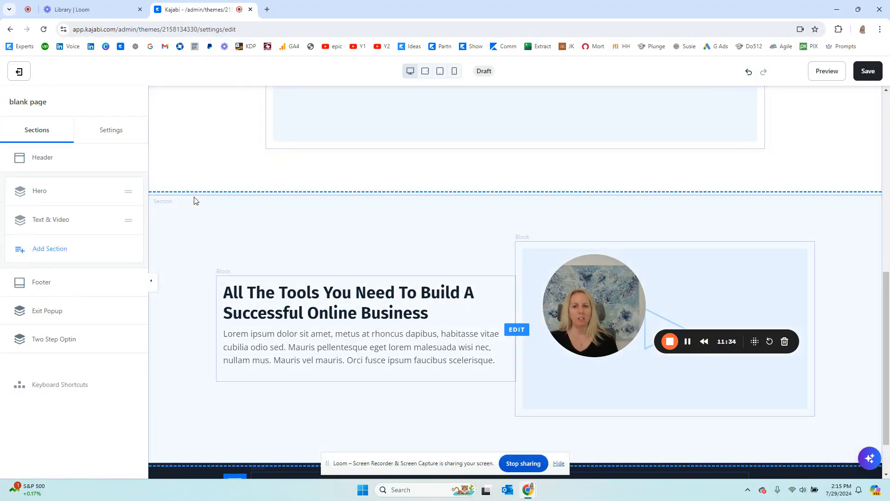
{"action": "left_click", "coordinate": [49, 249]}
{"action": "scroll", "coordinate": [51, 352], "scroll_direction": "down", "scroll_amount": 1}
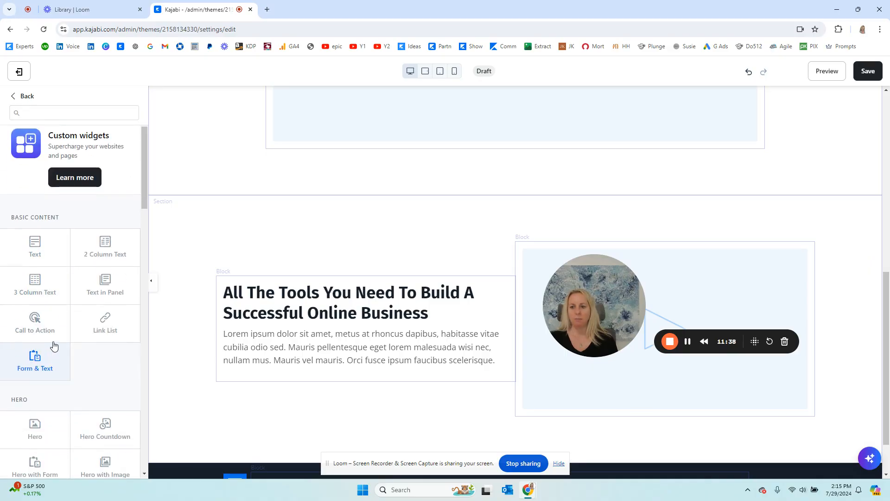
{"action": "left_click", "coordinate": [32, 280]}
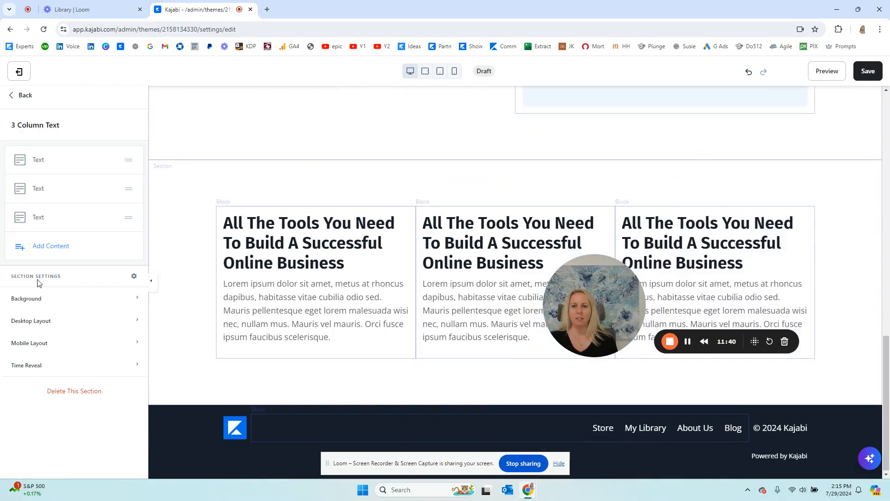
{"action": "left_click", "coordinate": [875, 75]}
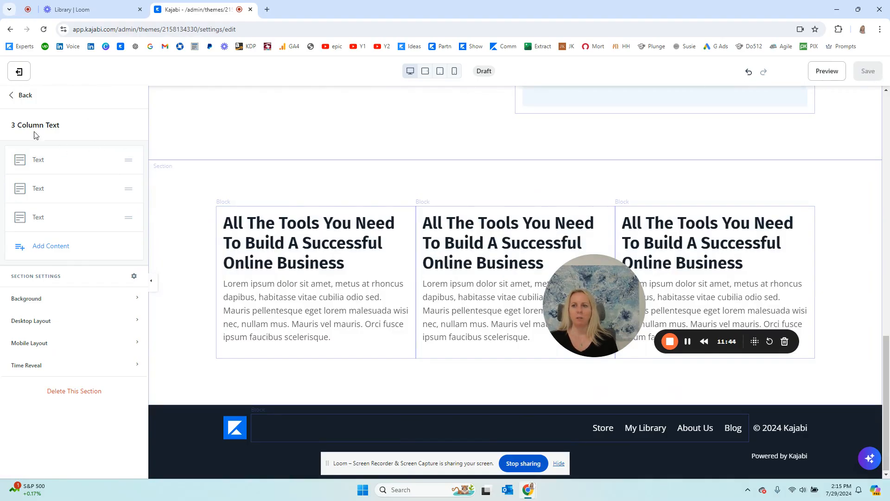
Examine the Hero, Text & Video and 3 Column Text sections in turn and the content blocks each one holds.
{"action": "left_click", "coordinate": [17, 94]}
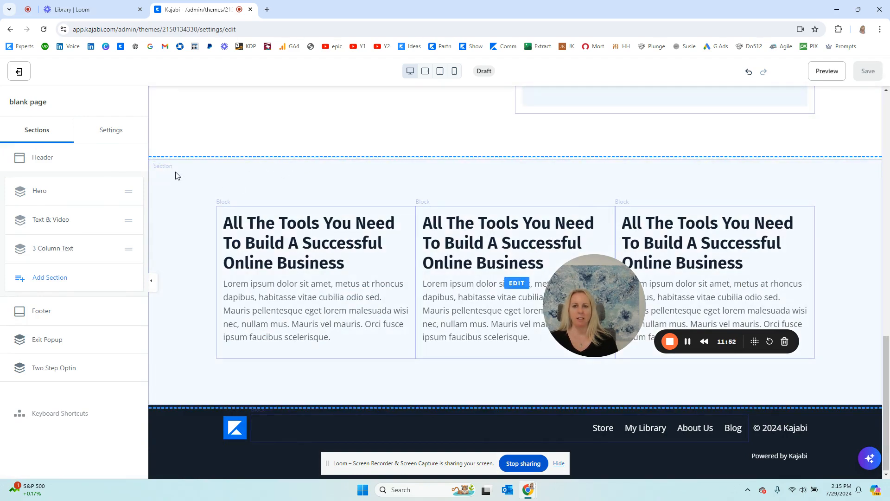
{"action": "scroll", "coordinate": [179, 177], "scroll_direction": "up", "scroll_amount": 5}
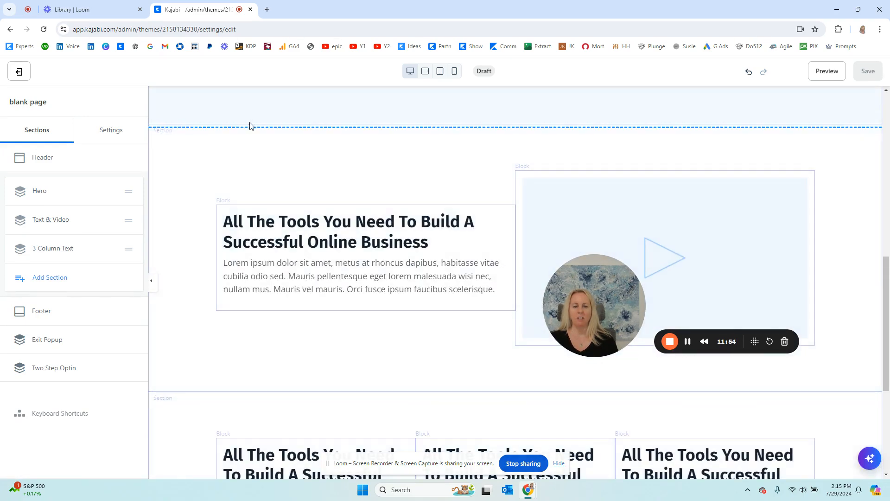
{"action": "scroll", "coordinate": [248, 150], "scroll_direction": "up", "scroll_amount": 8}
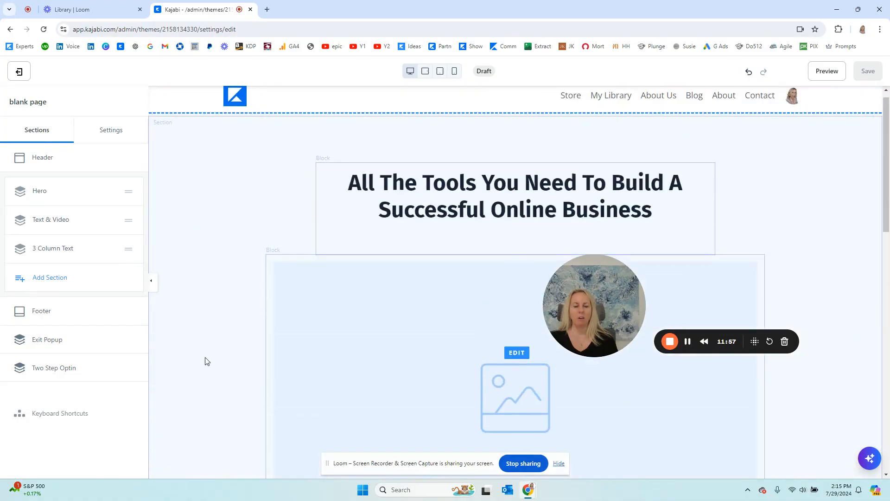
{"action": "scroll", "coordinate": [207, 361], "scroll_direction": "down", "scroll_amount": 7}
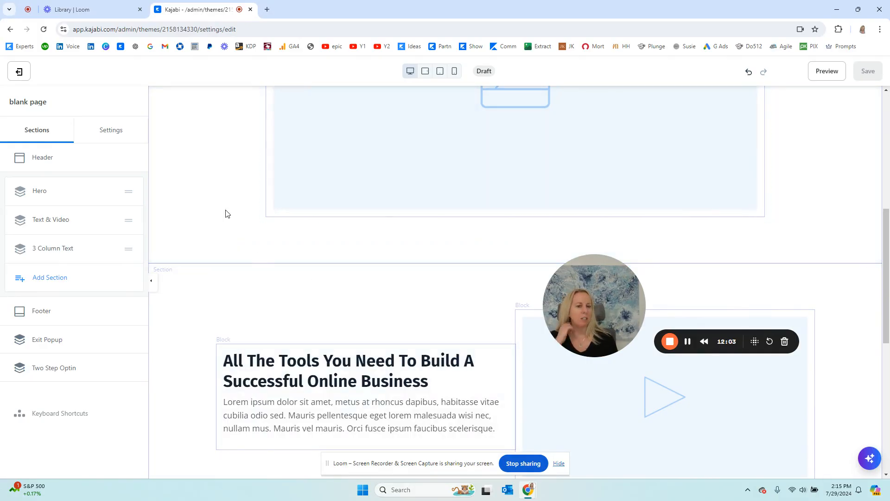
{"action": "left_click", "coordinate": [210, 192]}
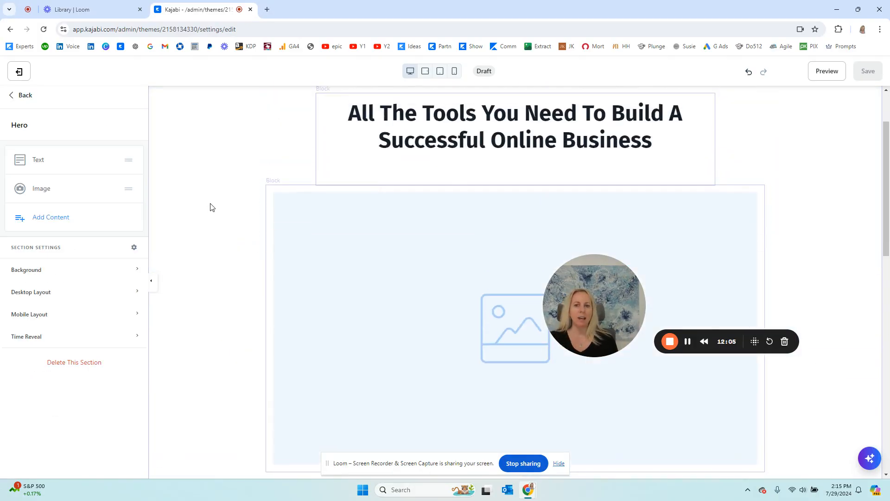
{"action": "scroll", "coordinate": [193, 291], "scroll_direction": "down", "scroll_amount": 8}
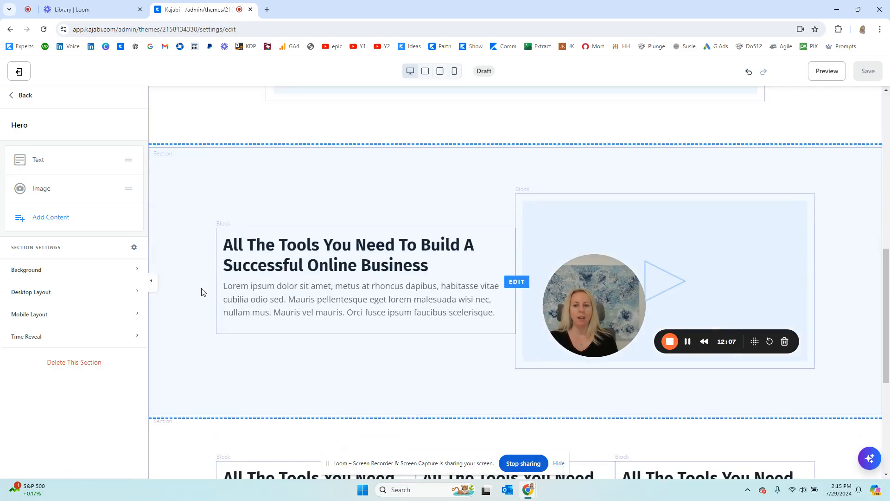
{"action": "left_click", "coordinate": [189, 287]}
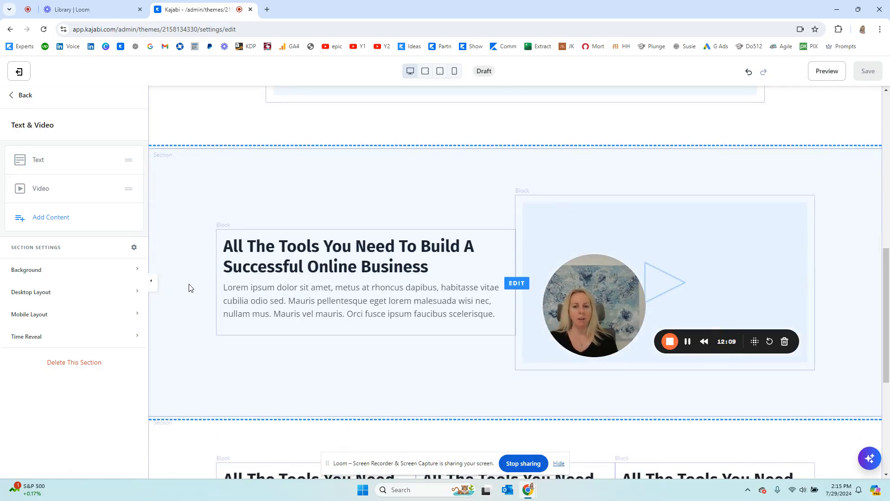
{"action": "scroll", "coordinate": [188, 325], "scroll_direction": "down", "scroll_amount": 4}
{"action": "left_click", "coordinate": [191, 367]}
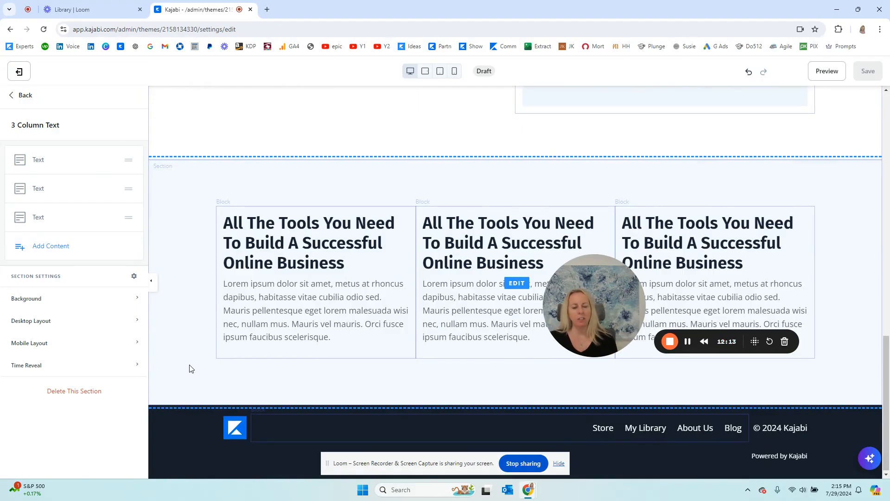
{"action": "scroll", "coordinate": [215, 366], "scroll_direction": "up", "scroll_amount": 10}
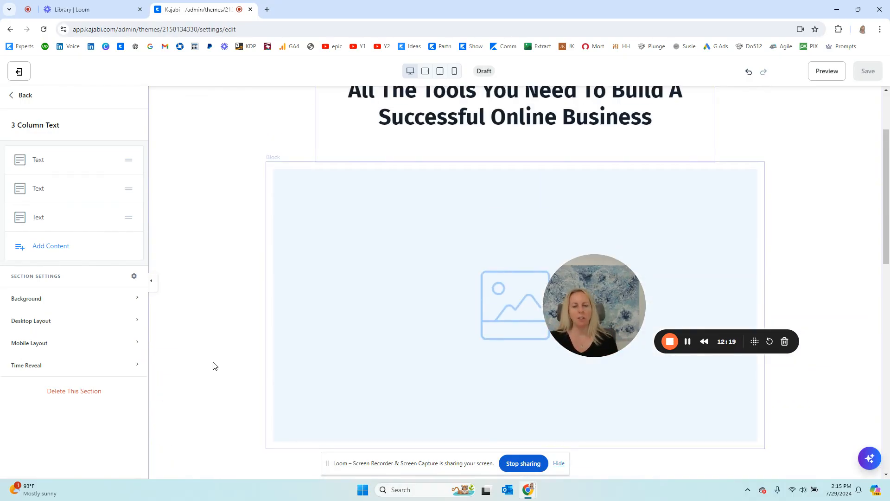
{"action": "scroll", "coordinate": [252, 372], "scroll_direction": "up", "scroll_amount": 2}
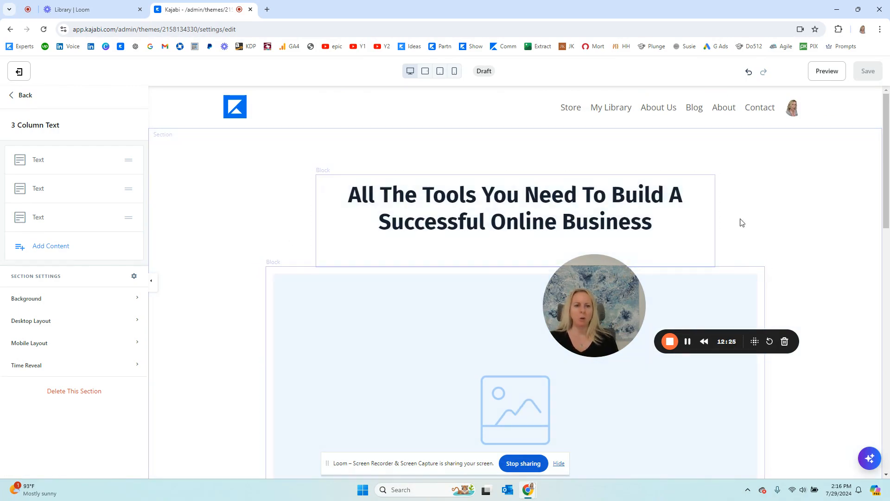
Set the width of the Hero section's heading text block to 6 columns.
{"action": "left_click", "coordinate": [398, 227]}
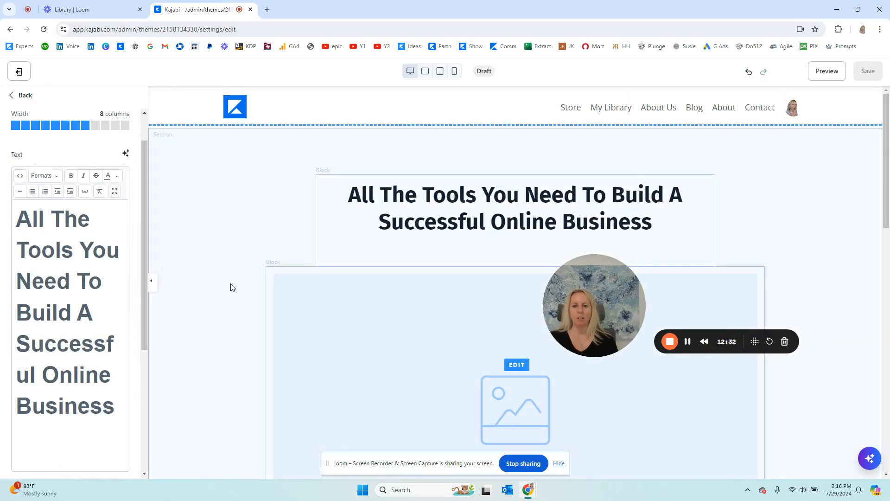
{"action": "left_click", "coordinate": [375, 338]}
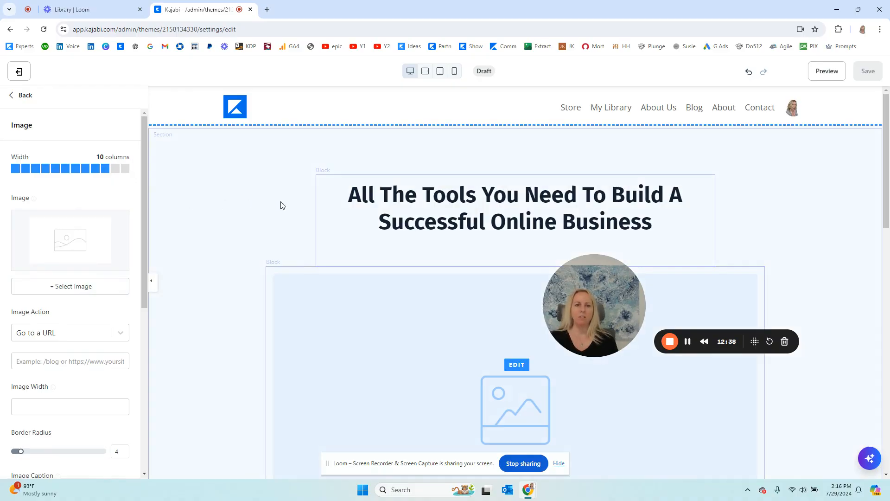
{"action": "left_click", "coordinate": [356, 233]}
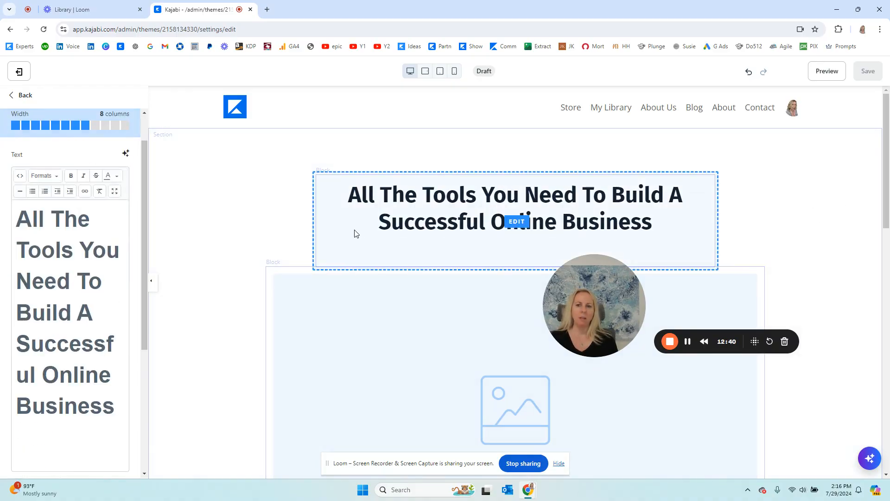
{"action": "left_click", "coordinate": [66, 126]}
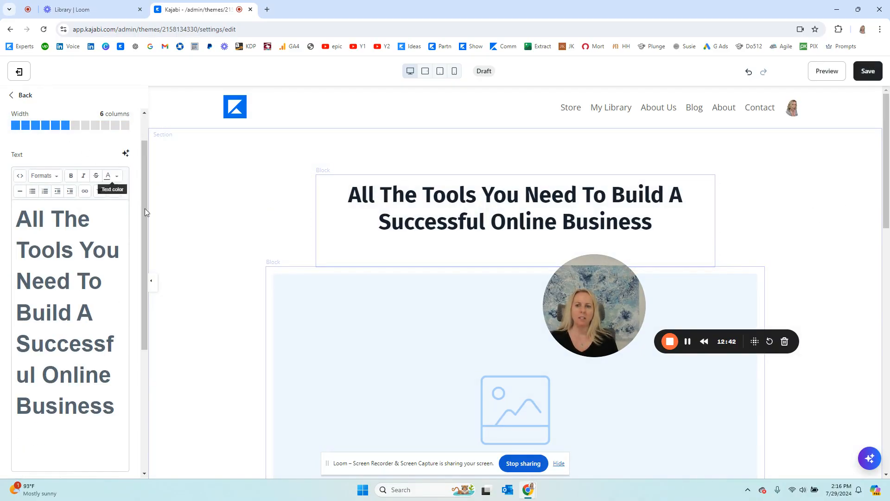
Set the width of the Hero section's image block to 6 columns to place it beside the heading.
{"action": "left_click", "coordinate": [418, 329]}
{"action": "scroll", "coordinate": [79, 164], "scroll_direction": "up", "scroll_amount": 2}
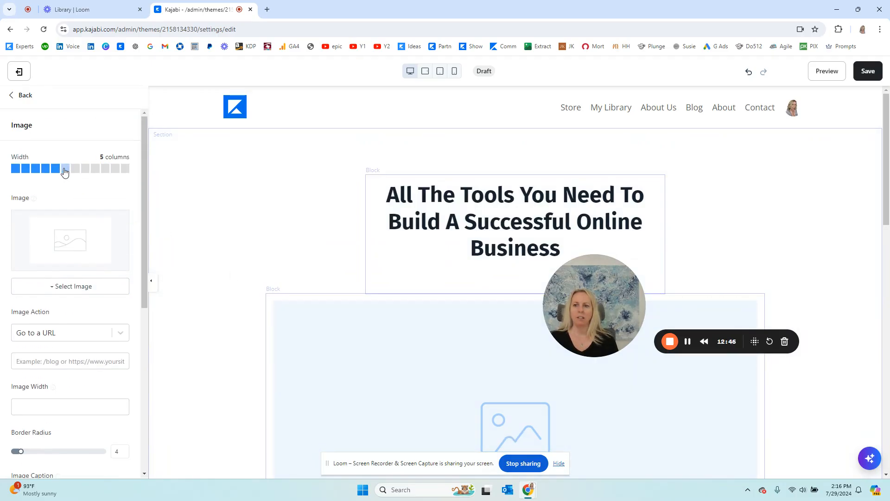
{"action": "left_click", "coordinate": [66, 168]}
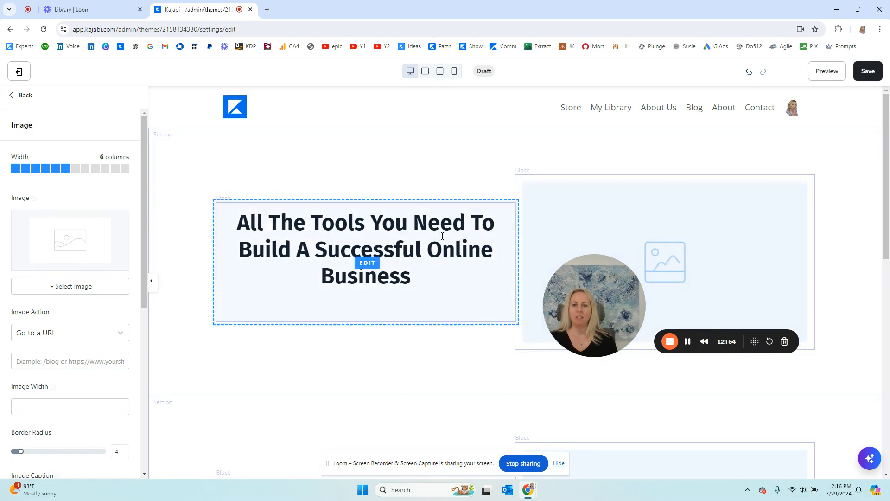
Set the Hero image block to 7 columns and its heading text block to 5 columns, and save the page.
{"action": "left_click", "coordinate": [75, 170]}
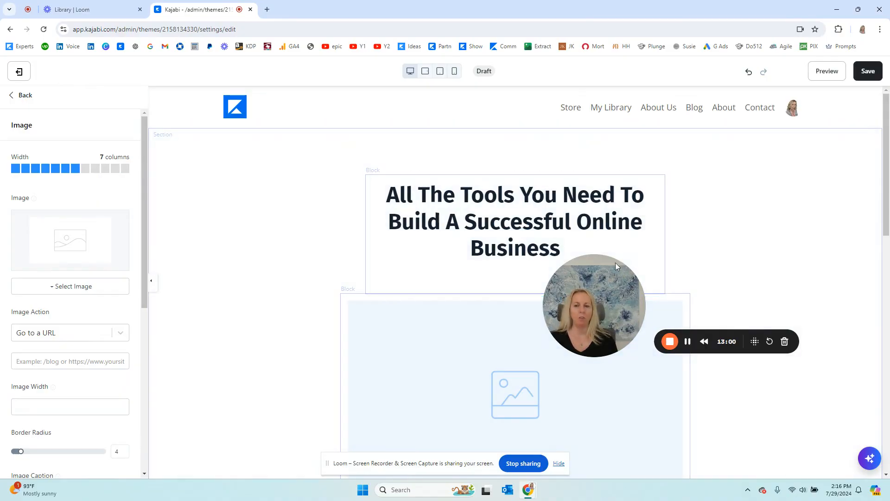
{"action": "left_click", "coordinate": [396, 229]}
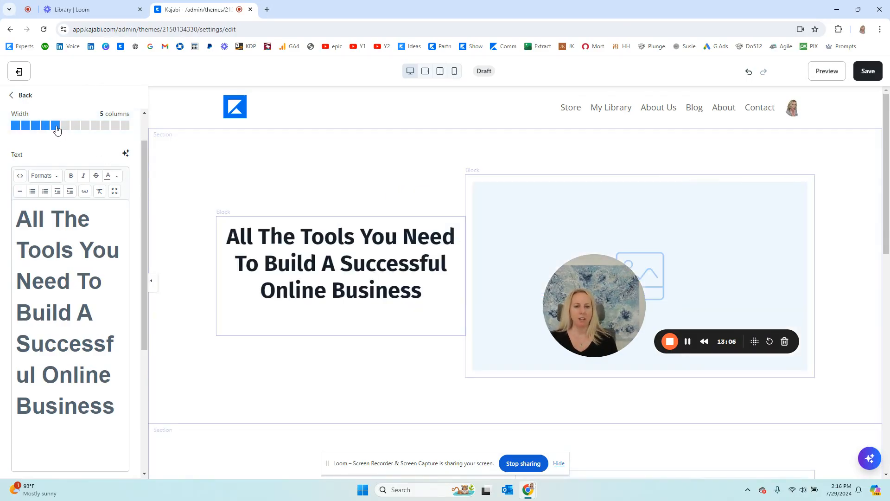
{"action": "left_click", "coordinate": [868, 71]}
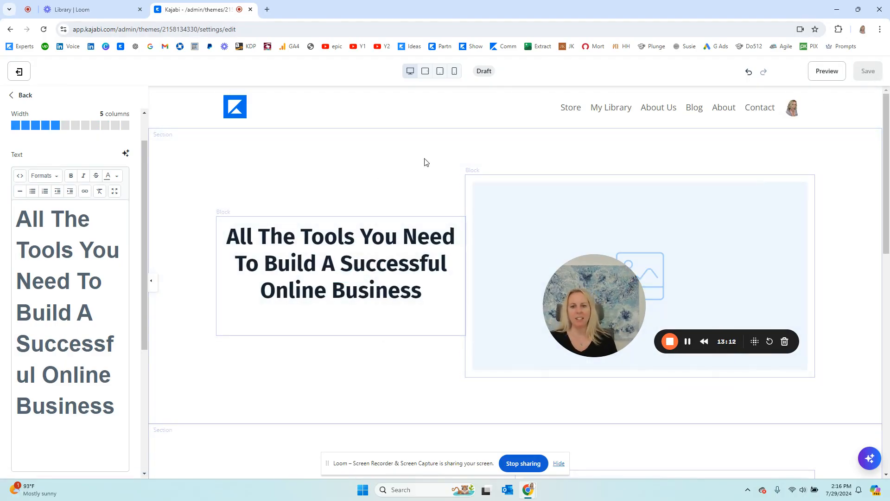
{"action": "scroll", "coordinate": [560, 402], "scroll_direction": "down", "scroll_amount": 2}
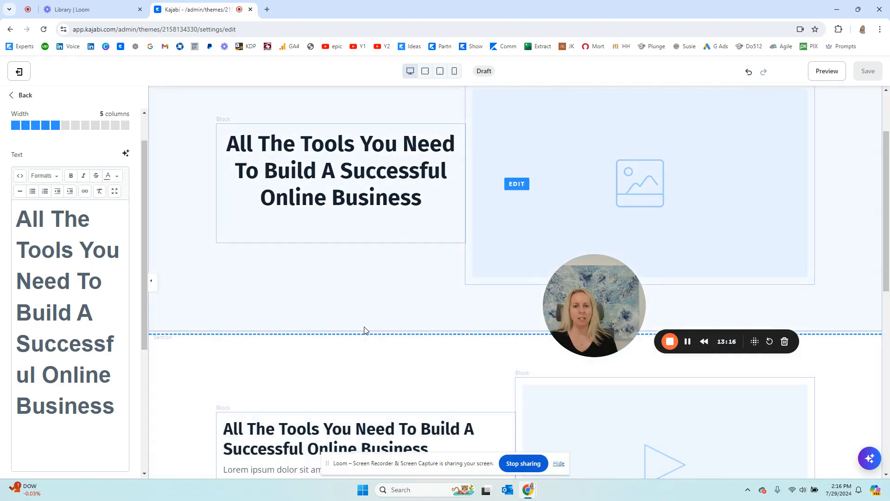
Set the Hero section's desktop padding to 50 at both its upper and lower edge, and save the page.
{"action": "scroll", "coordinate": [226, 320], "scroll_direction": "up", "scroll_amount": 2}
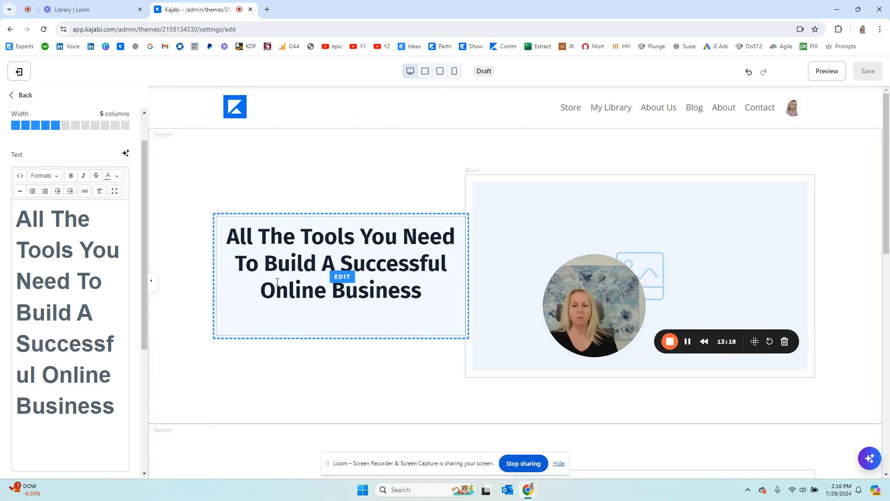
{"action": "left_click", "coordinate": [230, 167]}
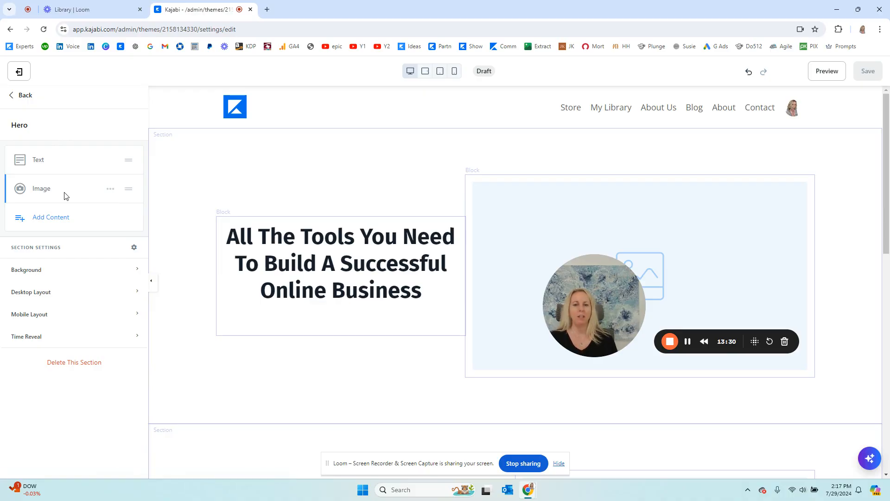
{"action": "left_click", "coordinate": [54, 298]}
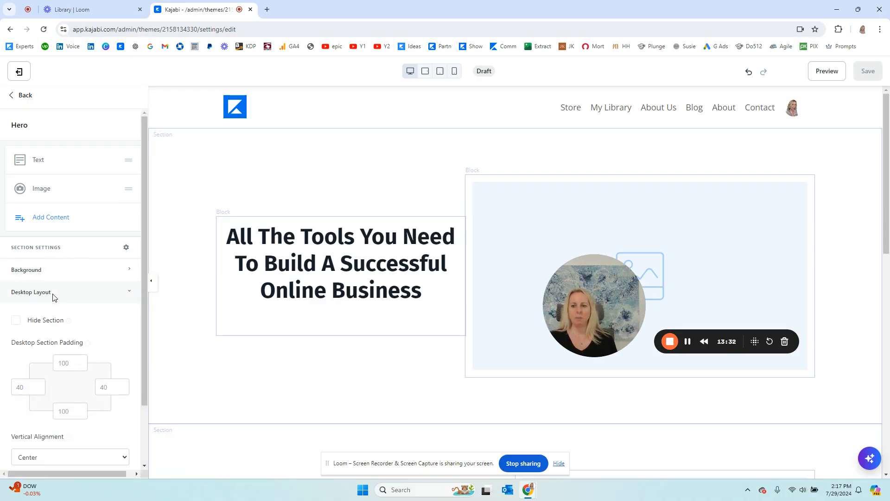
{"action": "scroll", "coordinate": [52, 297], "scroll_direction": "down", "scroll_amount": 3}
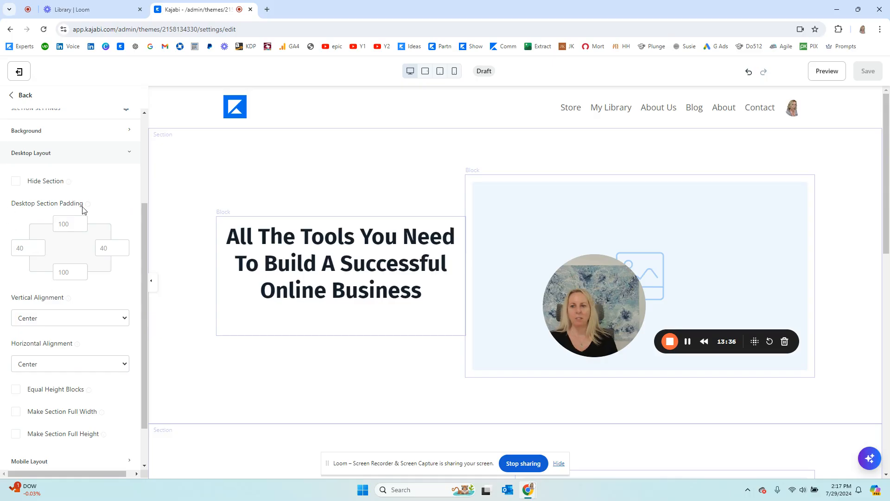
{"action": "left_click", "coordinate": [57, 224]}
{"action": "type", "text": "50"}
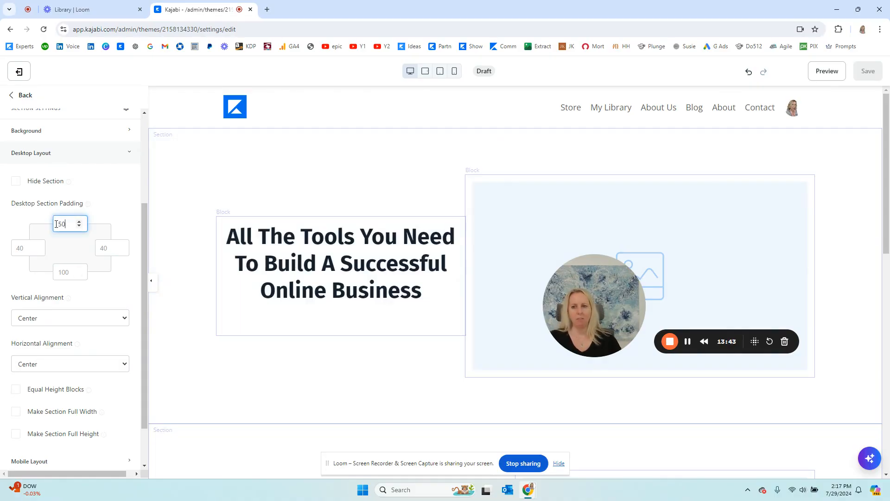
{"action": "key", "text": "Tab"}
{"action": "key", "text": "Tab"}
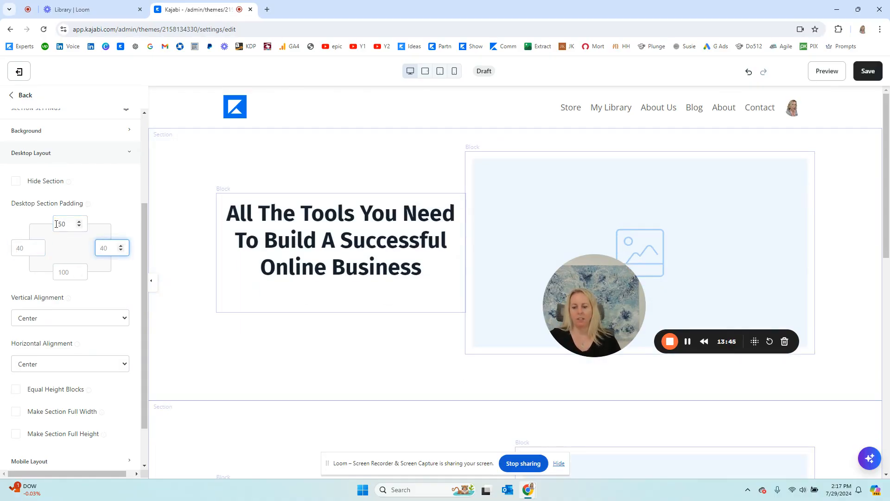
{"action": "key", "text": "Tab"}
{"action": "type", "text": "50"}
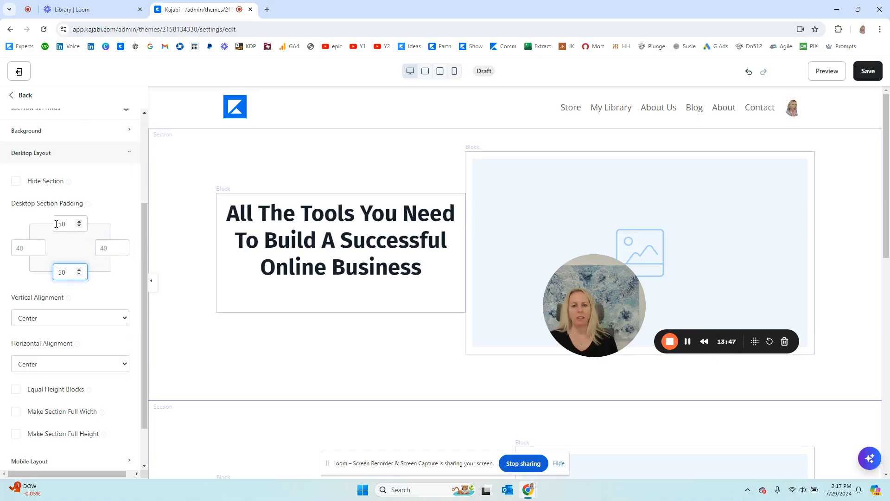
{"action": "left_click", "coordinate": [869, 74]}
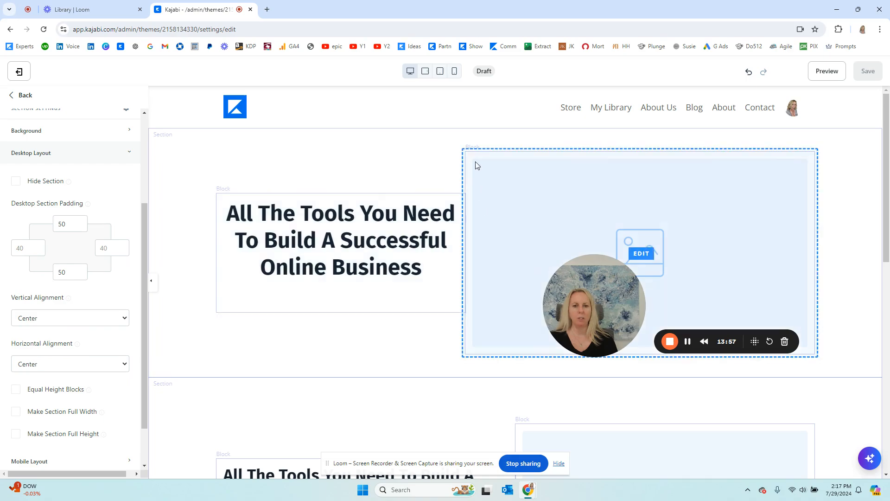
Turn on equal height blocks for the Hero section, give its heading text block a blue 3498DB background color, and save the page.
{"action": "left_click", "coordinate": [16, 390]}
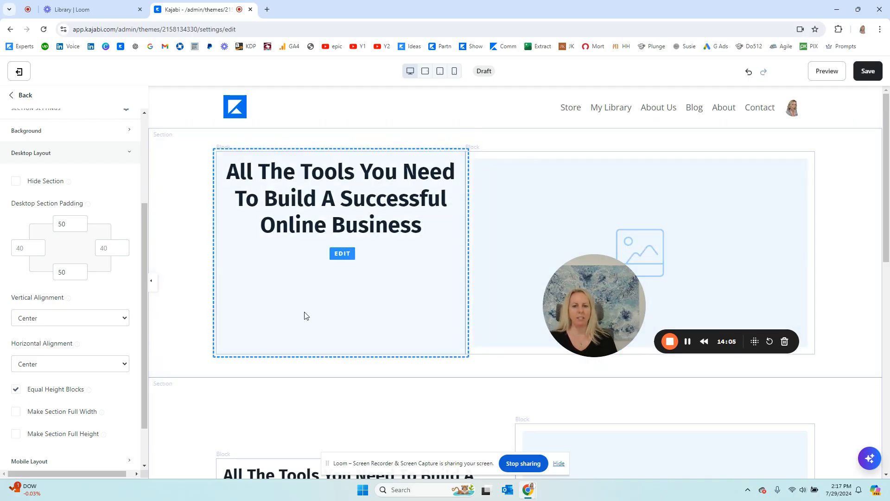
{"action": "left_click", "coordinate": [271, 322]}
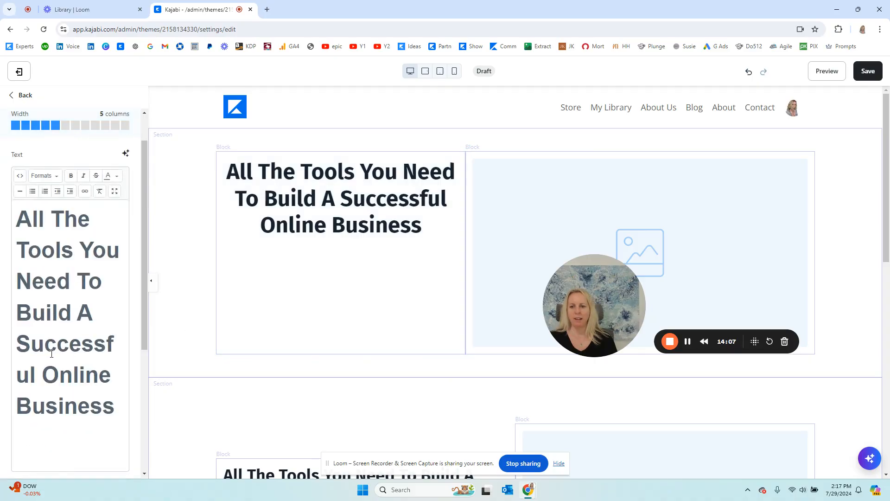
{"action": "scroll", "coordinate": [86, 348], "scroll_direction": "down", "scroll_amount": 5}
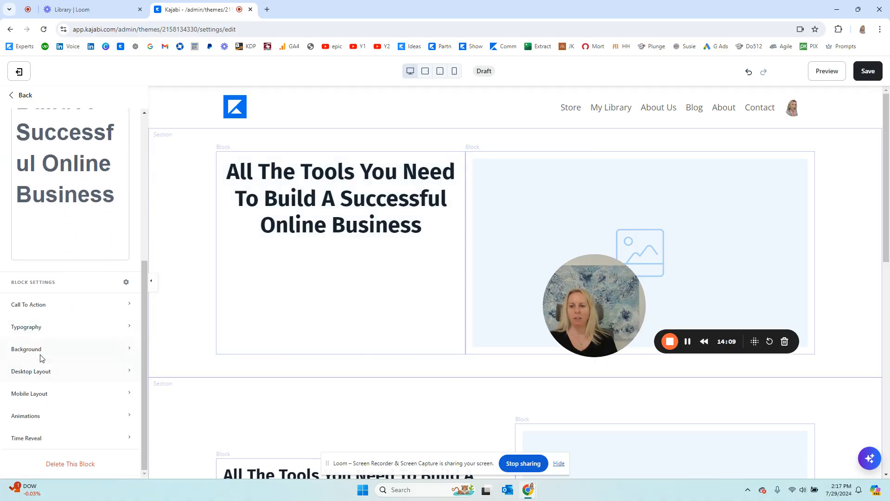
{"action": "left_click", "coordinate": [39, 351]}
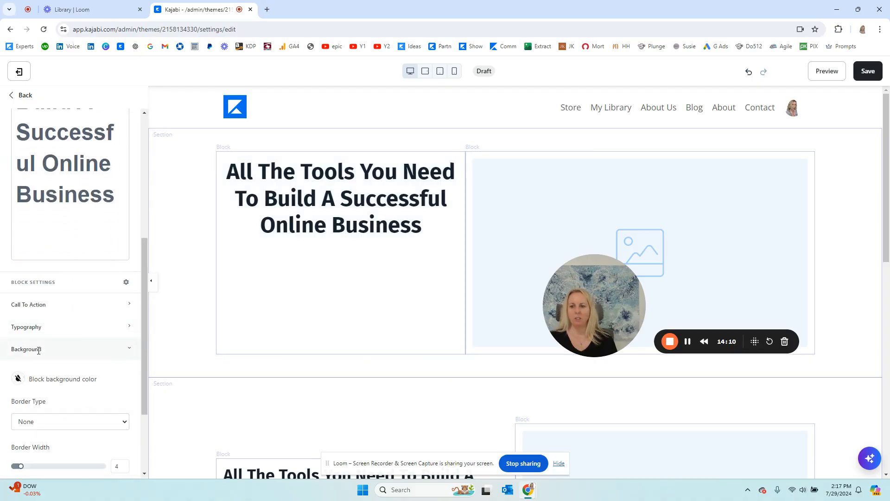
{"action": "left_click", "coordinate": [18, 380]}
{"action": "left_click", "coordinate": [43, 321]}
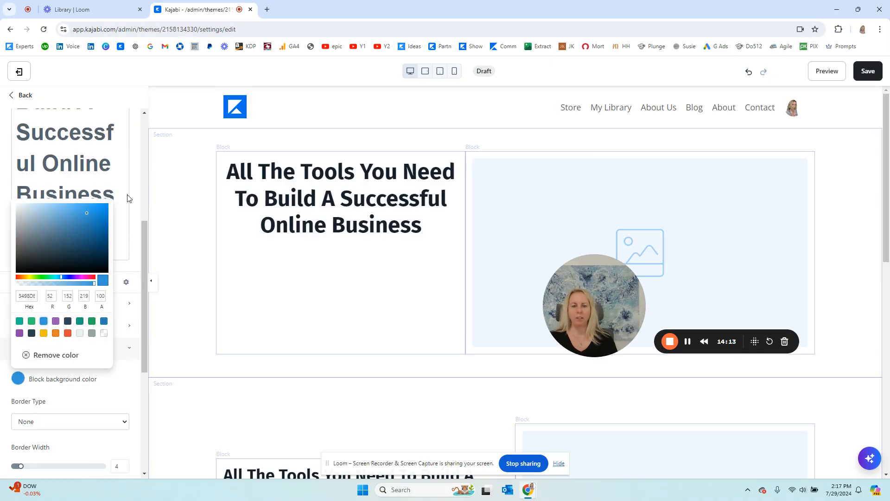
{"action": "left_click", "coordinate": [881, 82]}
{"action": "left_click", "coordinate": [879, 74]}
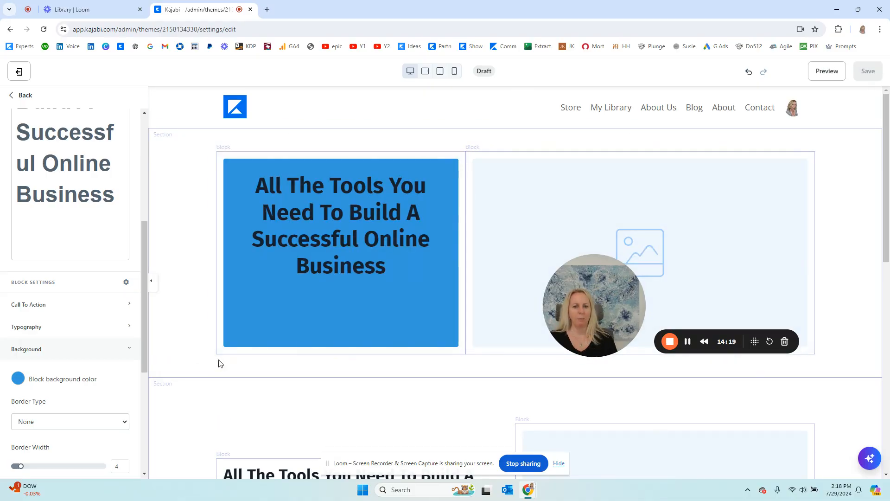
Insert a second copy of the heading below the original in the first text block of the 3 Column Text section.
{"action": "left_click", "coordinate": [200, 340]}
{"action": "scroll", "coordinate": [200, 340], "scroll_direction": "down", "scroll_amount": 6}
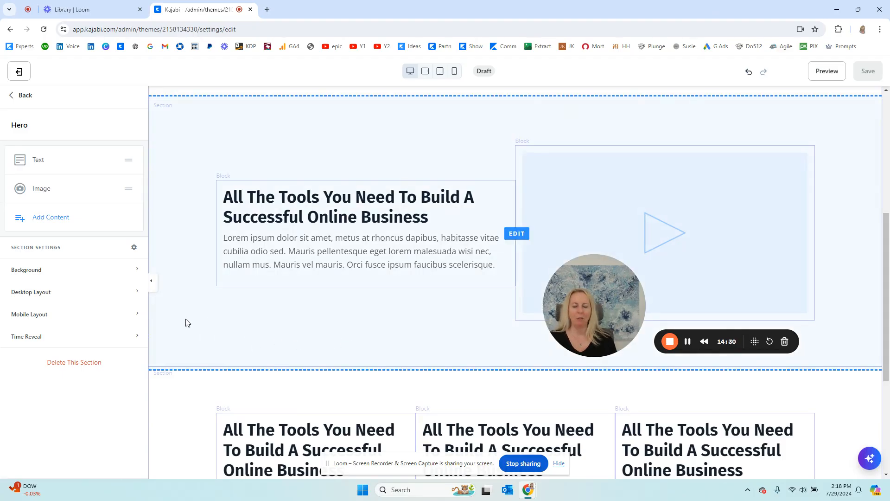
{"action": "scroll", "coordinate": [186, 323], "scroll_direction": "down", "scroll_amount": 4}
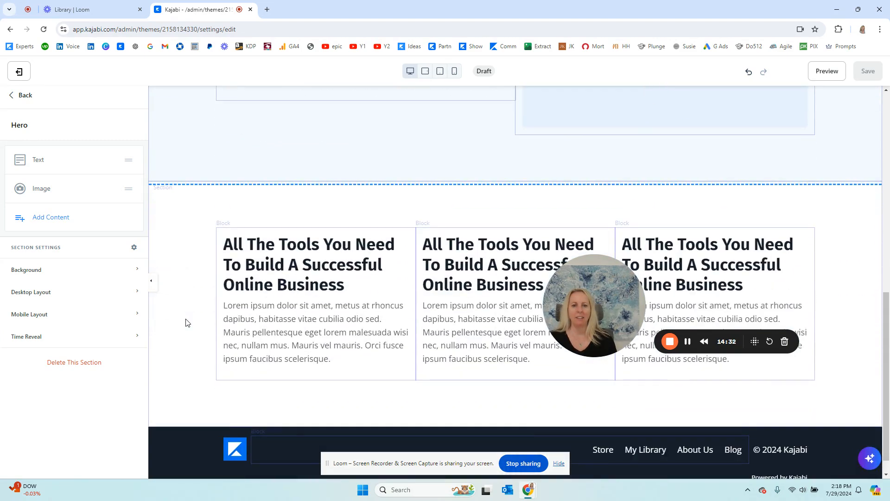
{"action": "left_click", "coordinate": [315, 283]}
{"action": "left_click", "coordinate": [102, 331]}
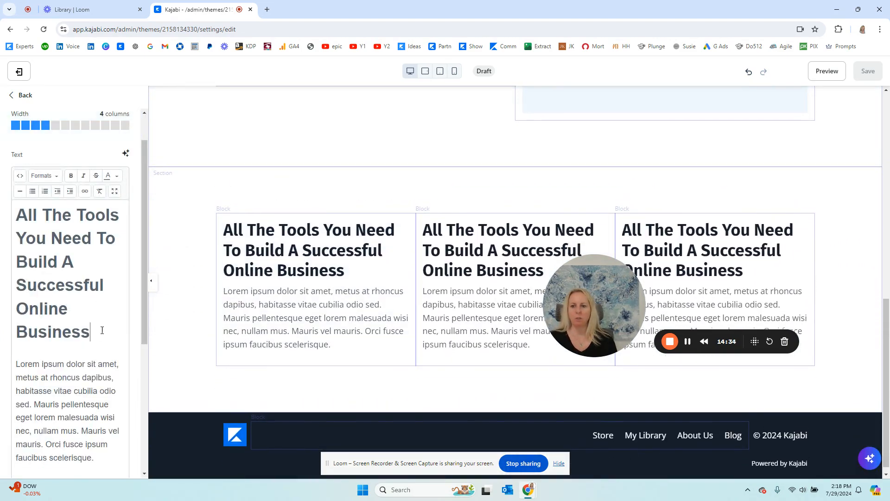
{"action": "left_click_drag", "start_coordinate": [102, 330], "coordinate": [1, 212]}
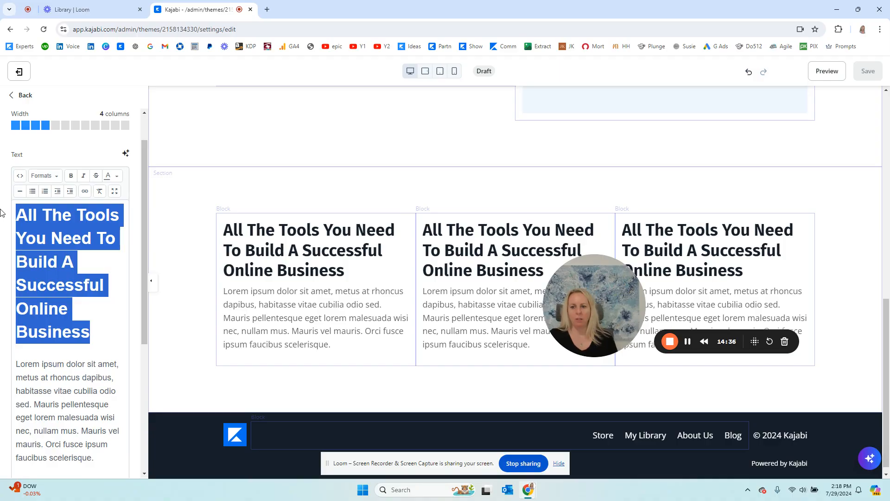
{"action": "key", "text": "ctrl+c"}
{"action": "left_click", "coordinate": [111, 332]}
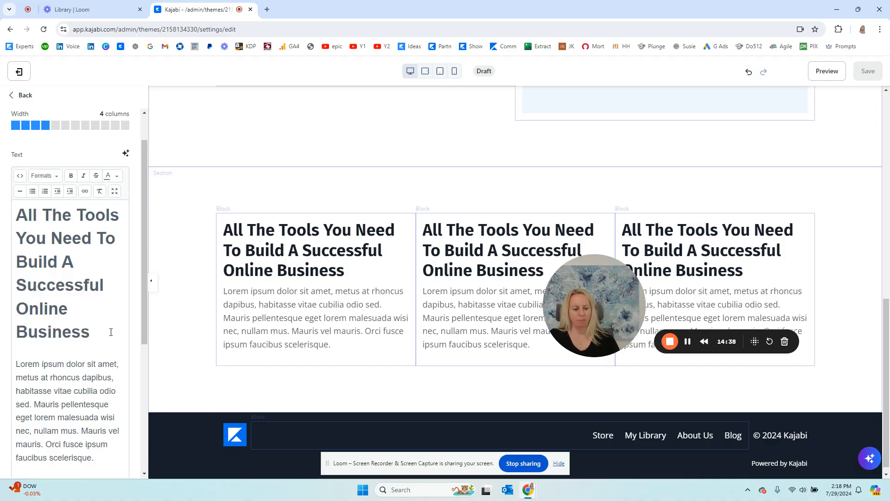
{"action": "key", "text": "Return"}
{"action": "key", "text": "ctrl+v"}
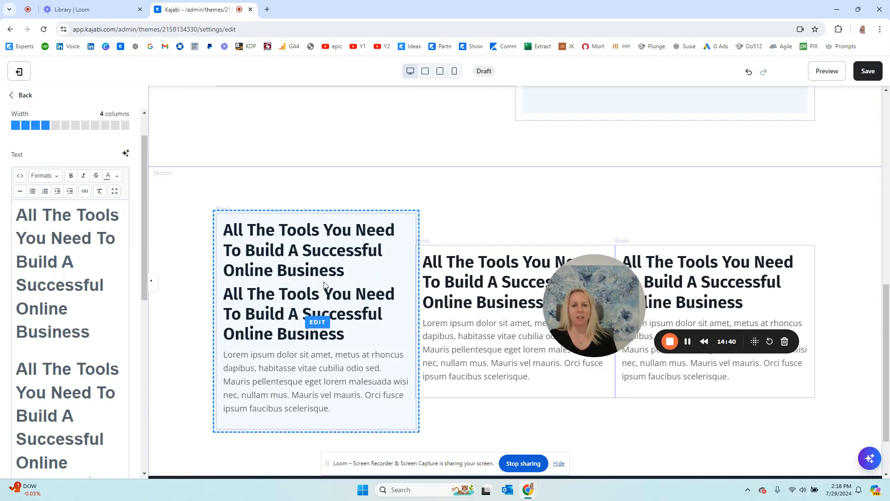
{"action": "left_click_drag", "start_coordinate": [631, 300], "coordinate": [790, 311]}
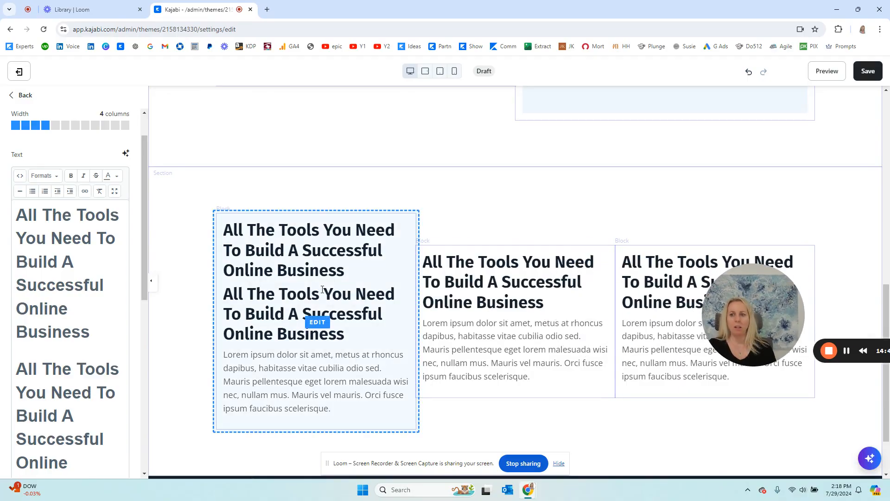
Turn on equal height blocks in the desktop layout of the 3 Column Text section and save the page.
{"action": "left_click", "coordinate": [585, 256]}
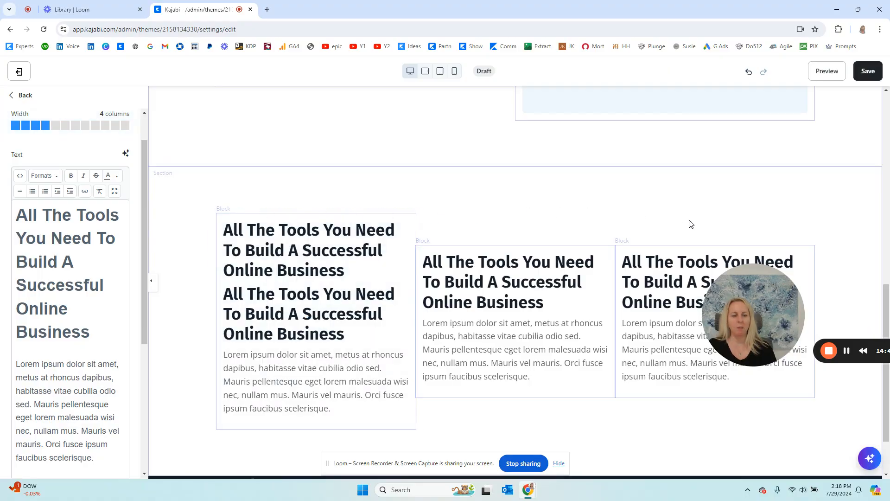
{"action": "left_click", "coordinate": [181, 334]}
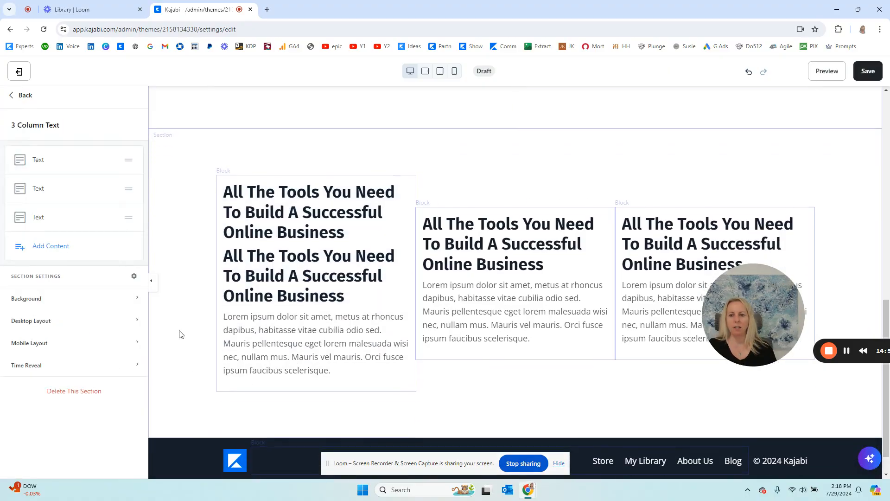
{"action": "left_click", "coordinate": [42, 322]}
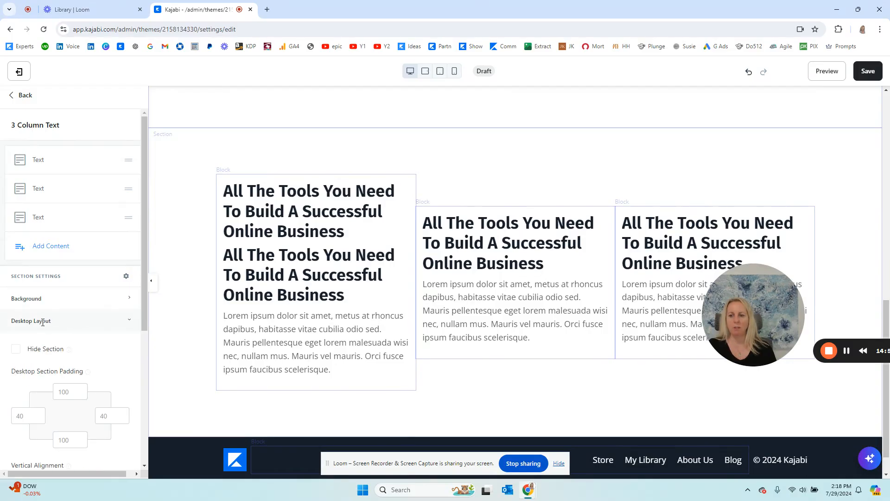
{"action": "scroll", "coordinate": [35, 339], "scroll_direction": "down", "scroll_amount": 4}
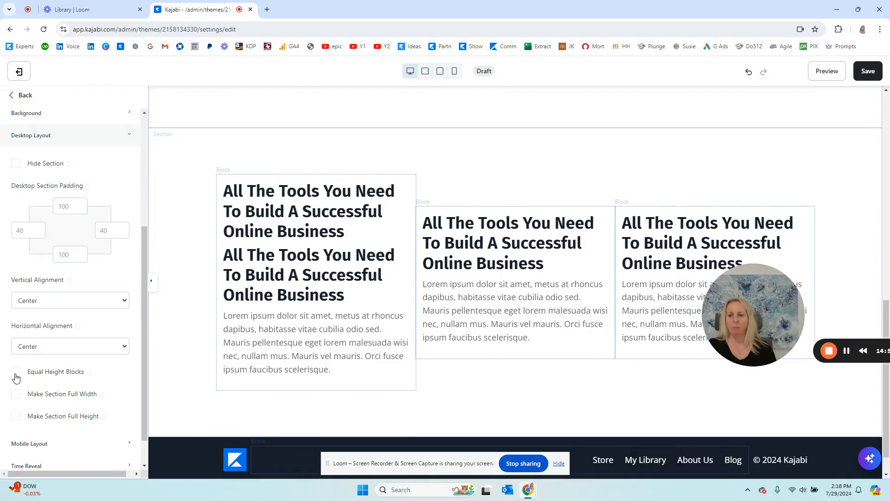
{"action": "left_click", "coordinate": [16, 373]}
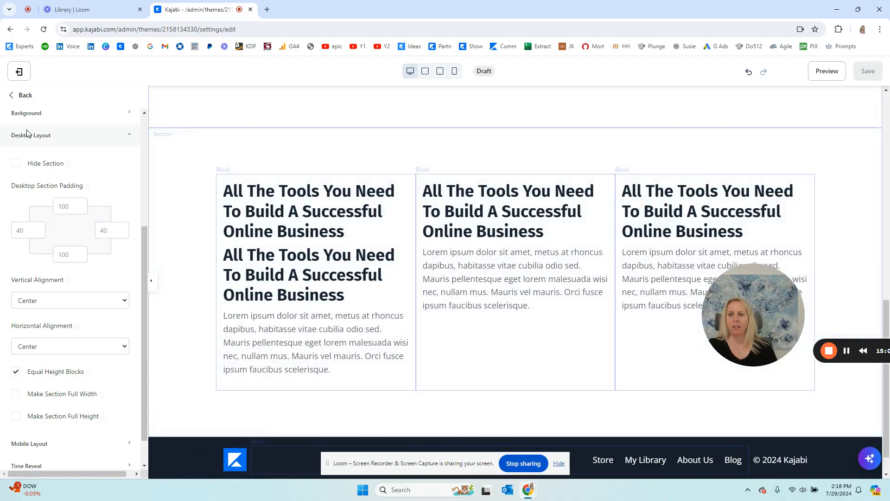
Examine the 3 Column Text section's background options, including the media type choices, background image and background color hex value.
{"action": "scroll", "coordinate": [28, 139], "scroll_direction": "up", "scroll_amount": 1}
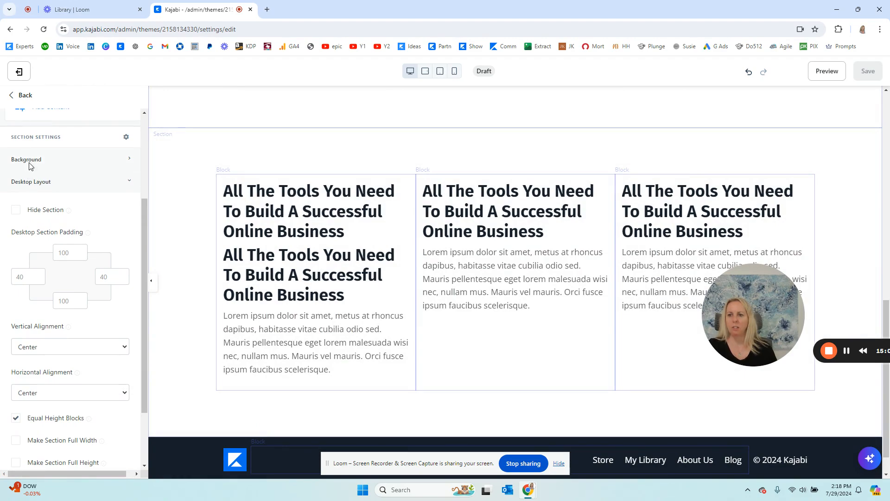
{"action": "left_click", "coordinate": [31, 162]}
{"action": "left_click", "coordinate": [50, 254]}
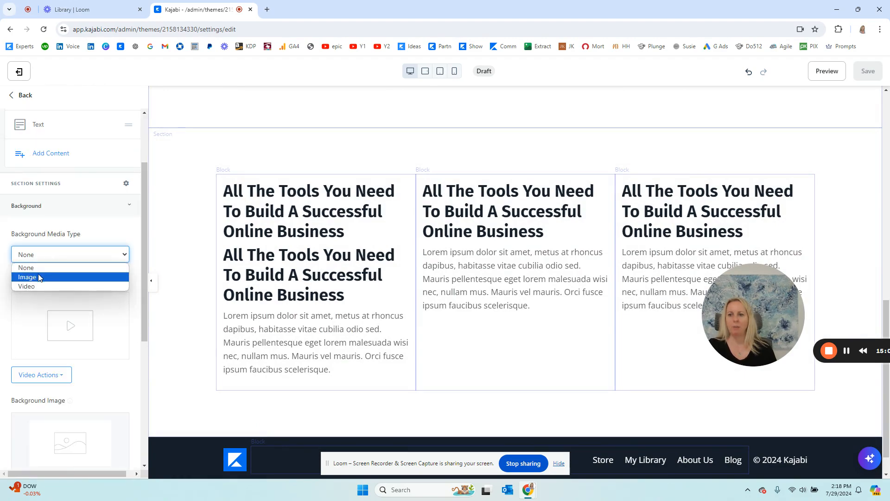
{"action": "left_click", "coordinate": [125, 238]}
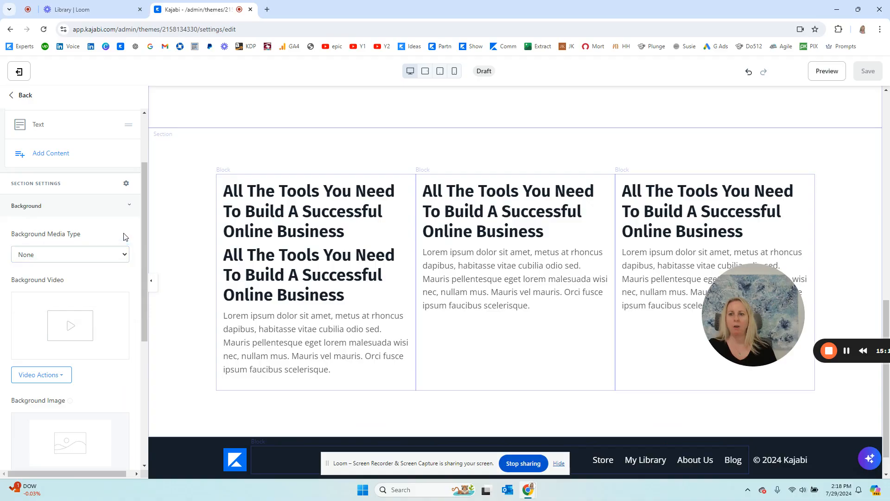
{"action": "scroll", "coordinate": [113, 224], "scroll_direction": "down", "scroll_amount": 4}
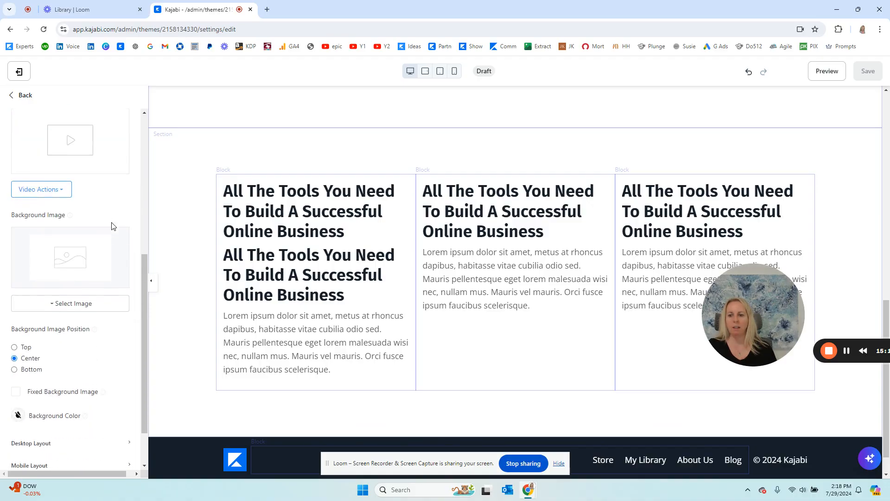
{"action": "left_click", "coordinate": [18, 415]}
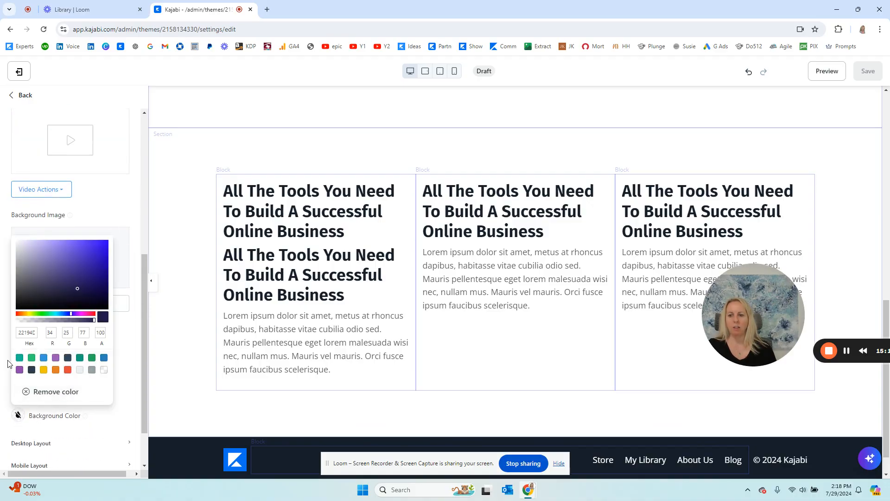
{"action": "left_click_drag", "start_coordinate": [26, 332], "coordinate": [34, 332]}
{"action": "double_click", "coordinate": [35, 332]}
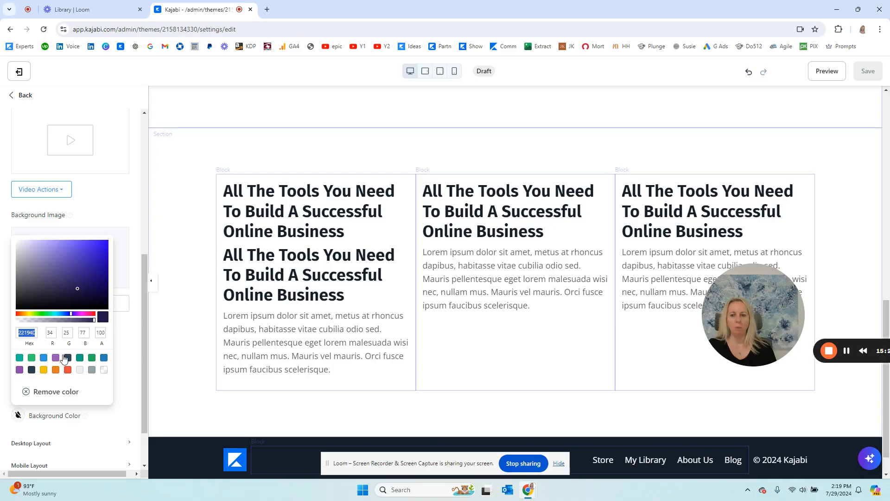
{"action": "left_click", "coordinate": [116, 202]}
{"action": "scroll", "coordinate": [101, 369], "scroll_direction": "down", "scroll_amount": 3}
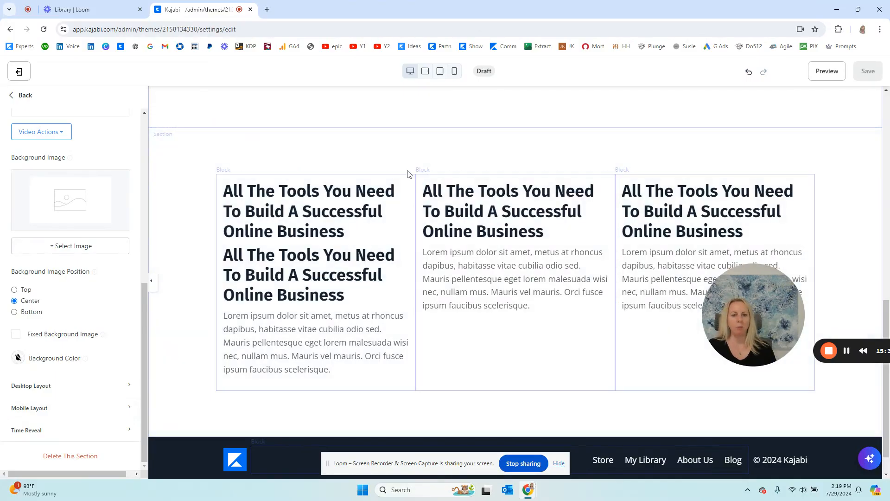
Check the page in the mobile view and return to the desktop view.
{"action": "left_click", "coordinate": [454, 71]}
{"action": "scroll", "coordinate": [526, 290], "scroll_direction": "down", "scroll_amount": 10}
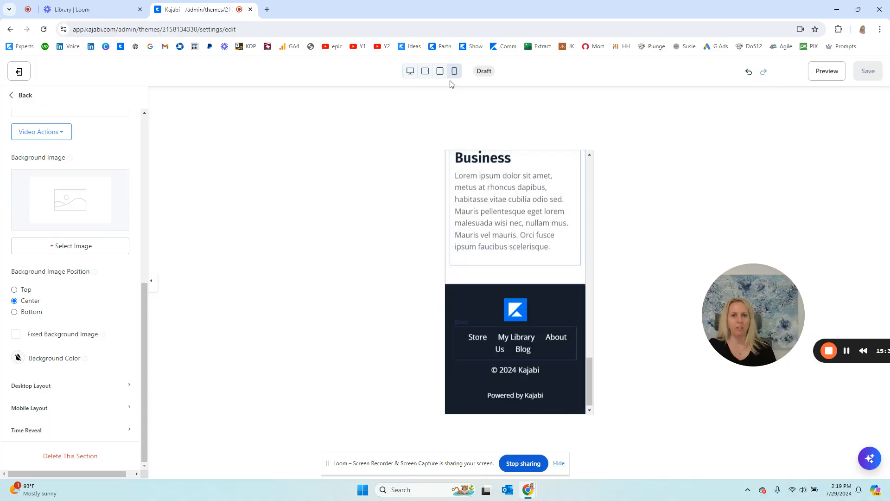
{"action": "left_click", "coordinate": [410, 71]}
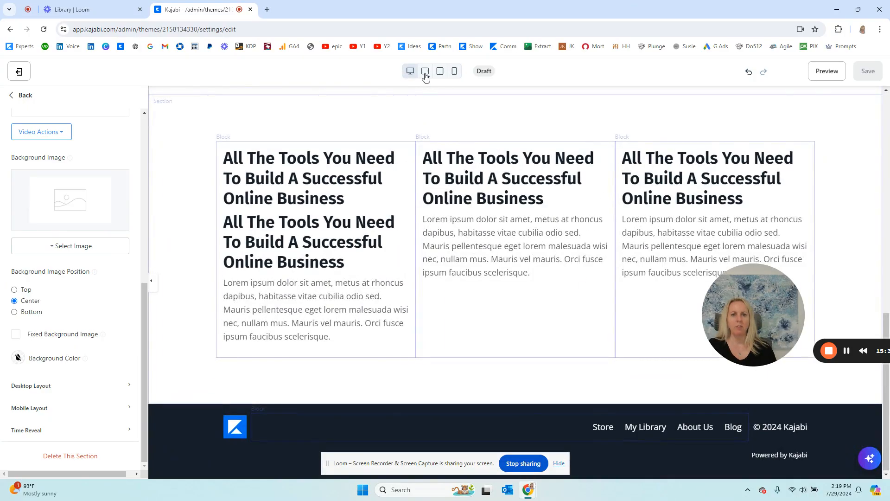
Check the page in the landscape tablet, portrait tablet and mobile views and return to the desktop view.
{"action": "left_click", "coordinate": [426, 72]}
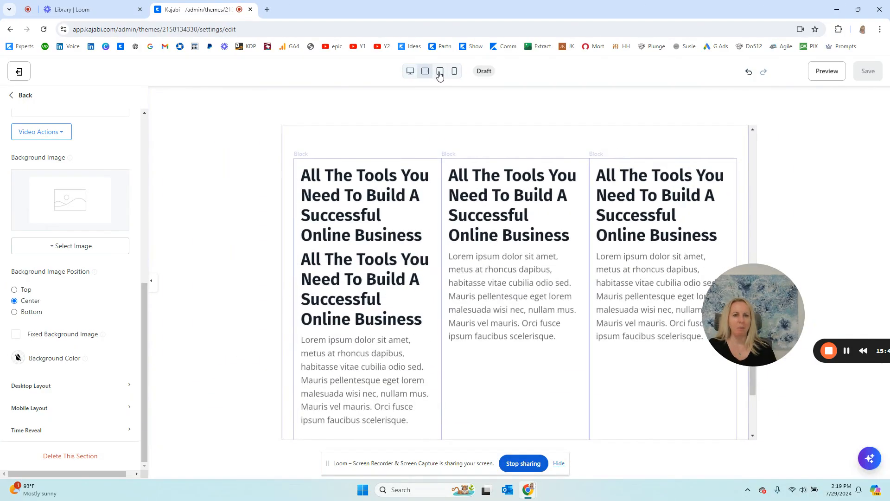
{"action": "left_click", "coordinate": [441, 72]}
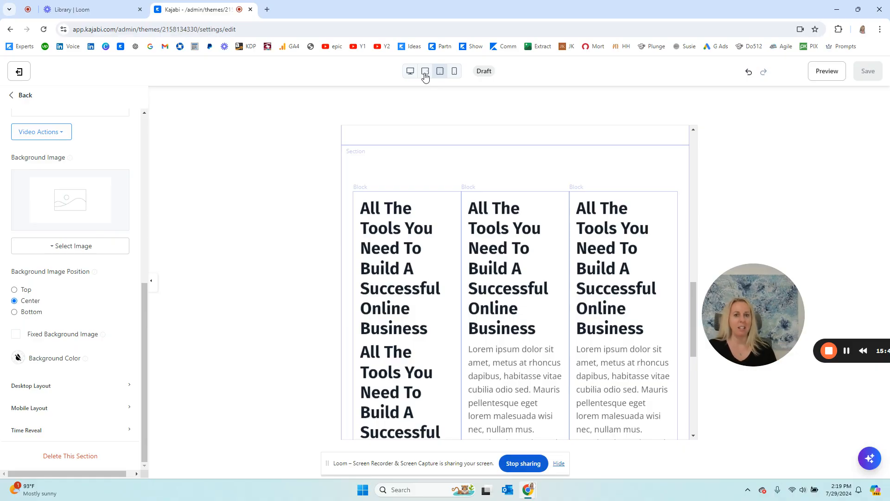
{"action": "left_click", "coordinate": [456, 74]}
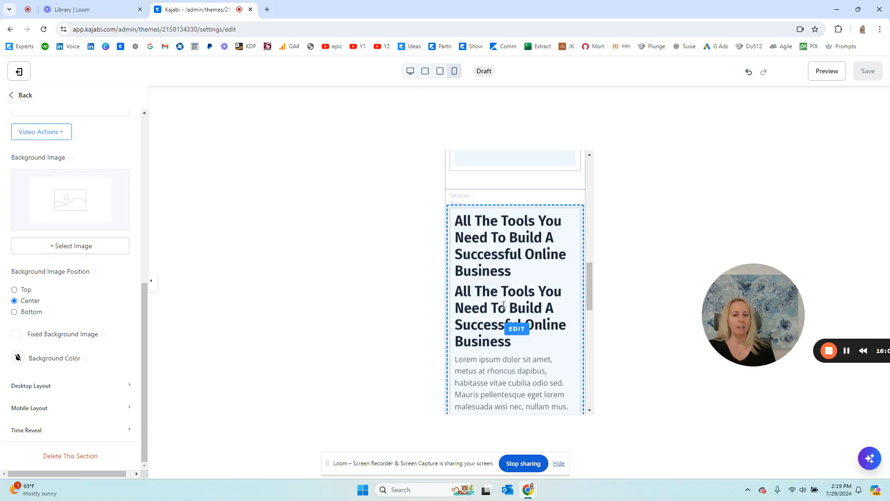
{"action": "left_click", "coordinate": [410, 72]}
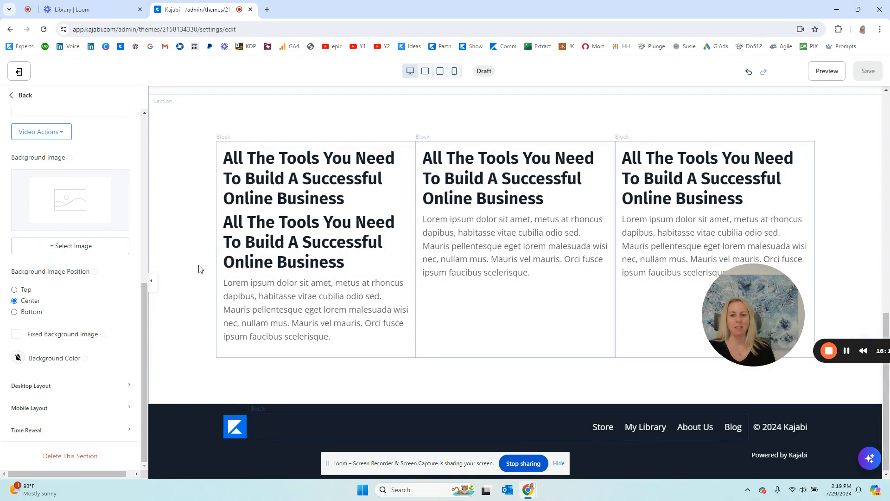
Add a Social Icons element to the footer and set its links to open in a new tab.
{"action": "scroll", "coordinate": [200, 269], "scroll_direction": "up", "scroll_amount": 12}
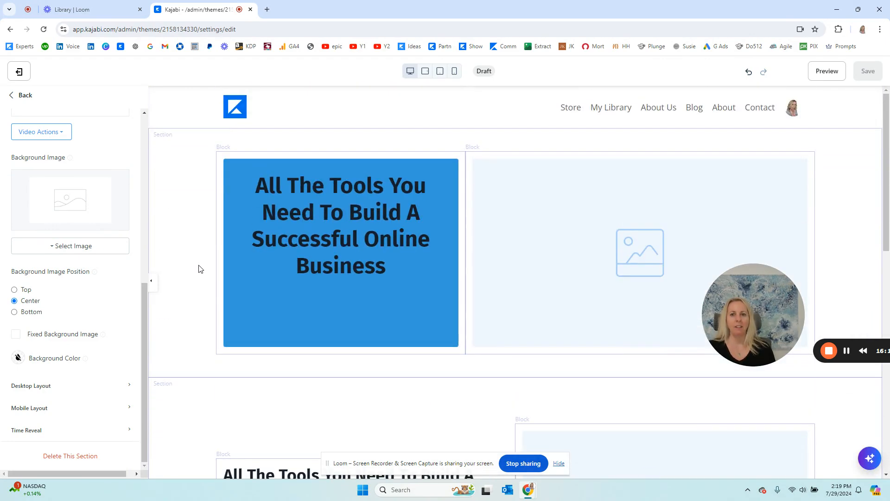
{"action": "scroll", "coordinate": [207, 279], "scroll_direction": "down", "scroll_amount": 11}
{"action": "scroll", "coordinate": [206, 278], "scroll_direction": "down", "scroll_amount": 1}
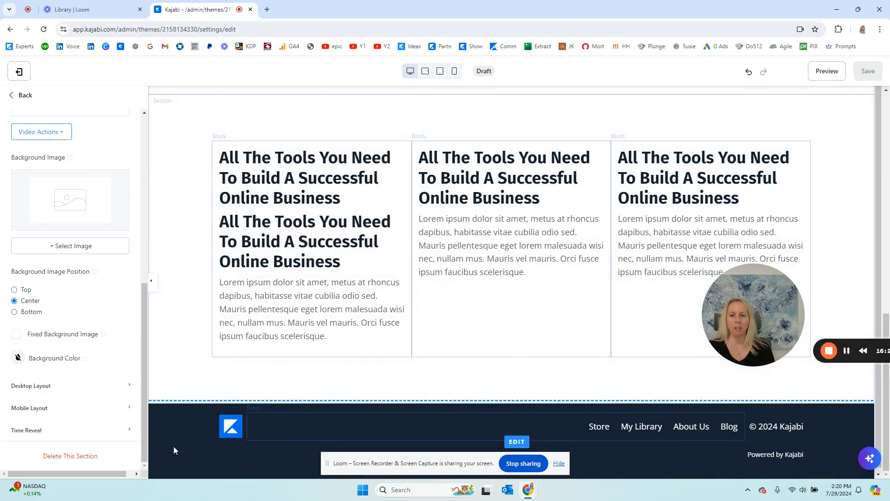
{"action": "left_click", "coordinate": [174, 446]}
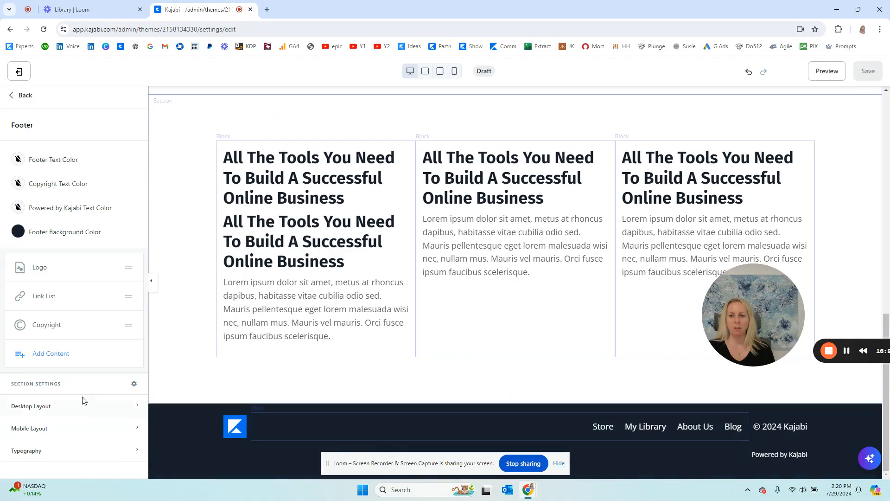
{"action": "left_click", "coordinate": [50, 356]}
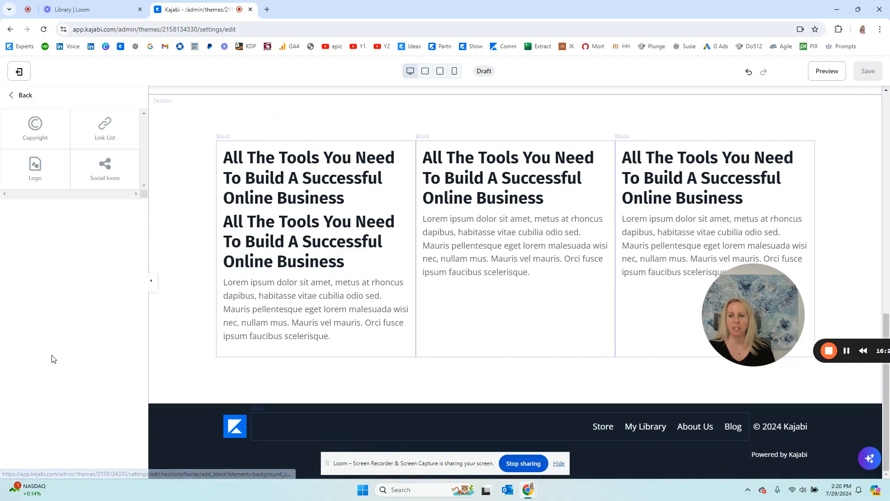
{"action": "left_click", "coordinate": [98, 172]}
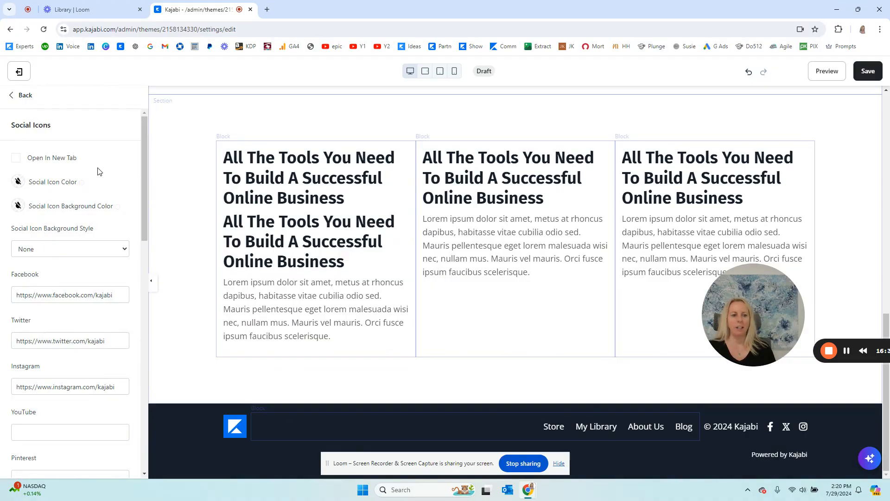
{"action": "mouse_move", "coordinate": [789, 427]}
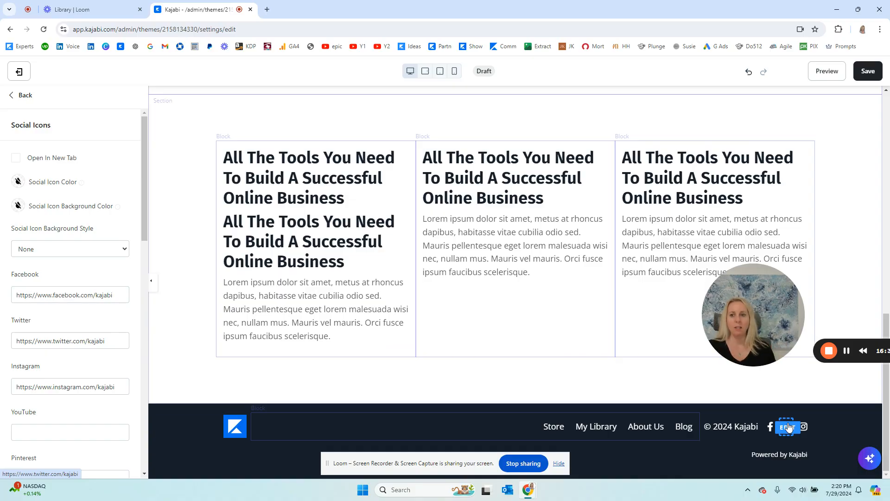
{"action": "left_click", "coordinate": [16, 158]}
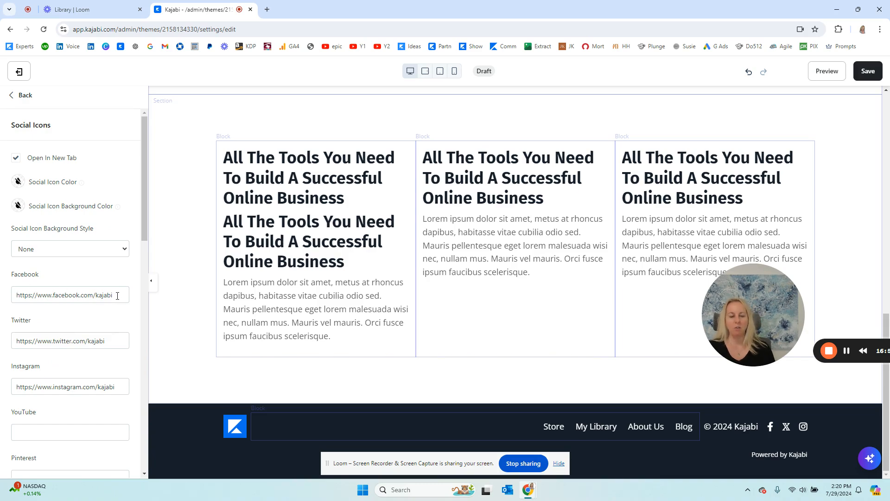
Clear the Facebook link from the footer's social icons and save the page.
{"action": "left_click_drag", "start_coordinate": [118, 296], "coordinate": [2, 300]}
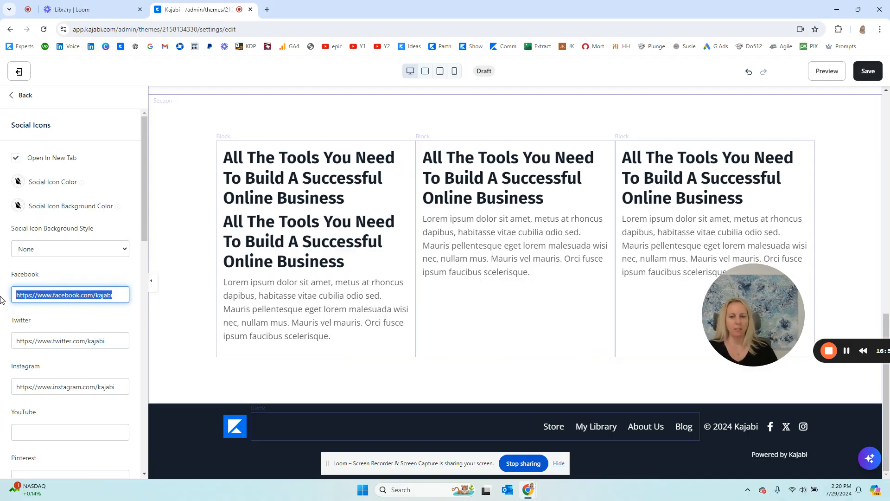
{"action": "key", "text": "BackSpace"}
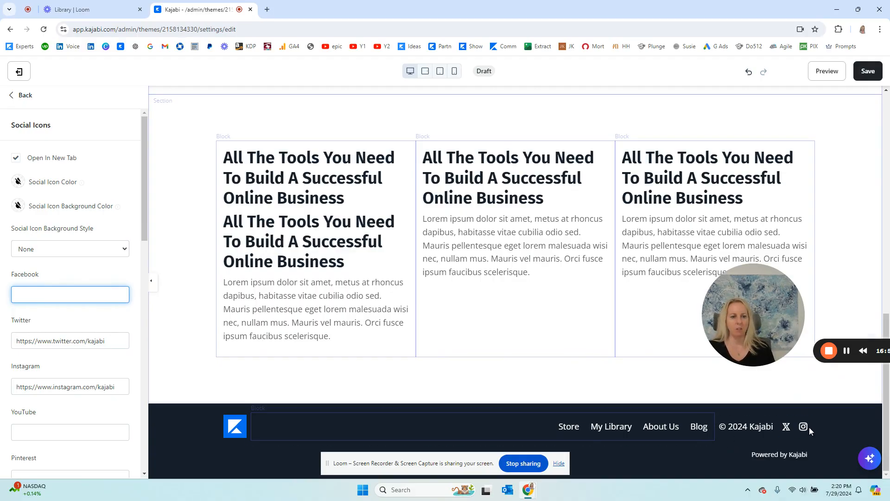
{"action": "left_click_drag", "start_coordinate": [116, 342], "coordinate": [11, 337]}
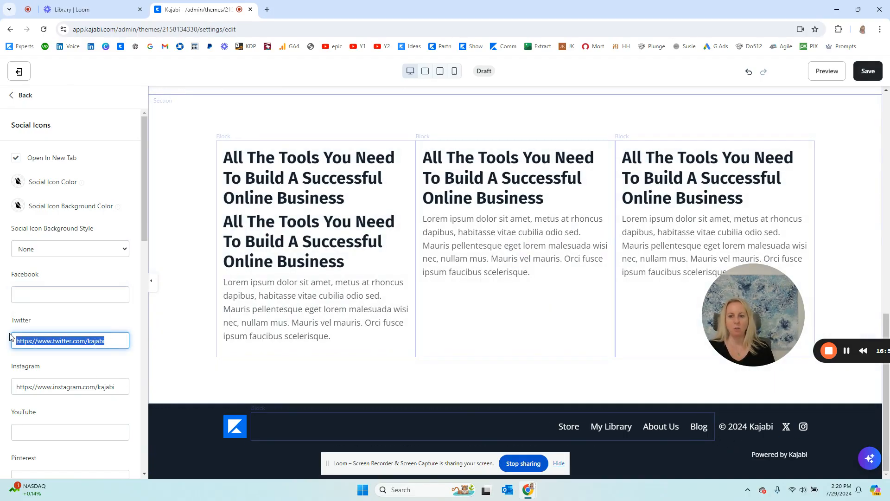
{"action": "left_click", "coordinate": [860, 74]}
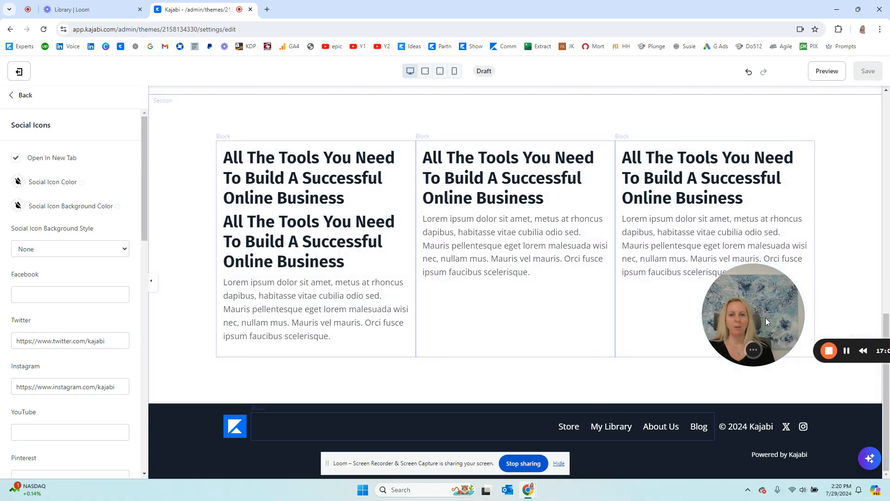
{"action": "left_click_drag", "start_coordinate": [766, 318], "coordinate": [625, 184]}
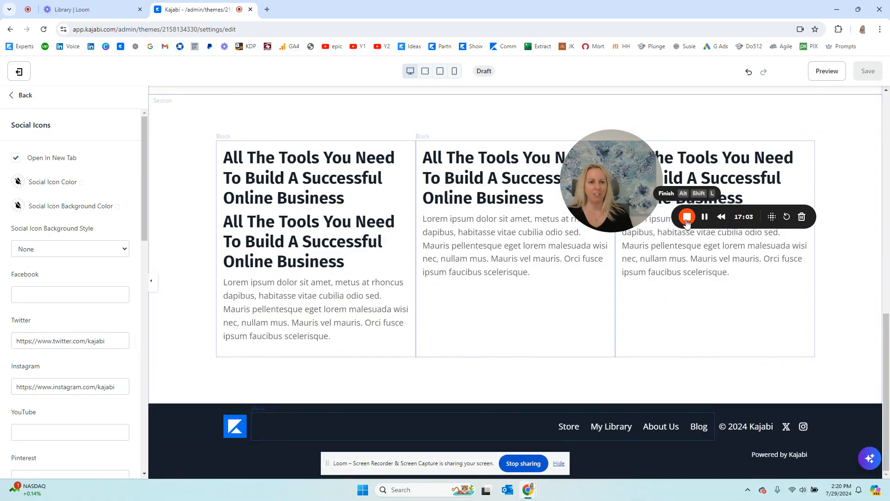